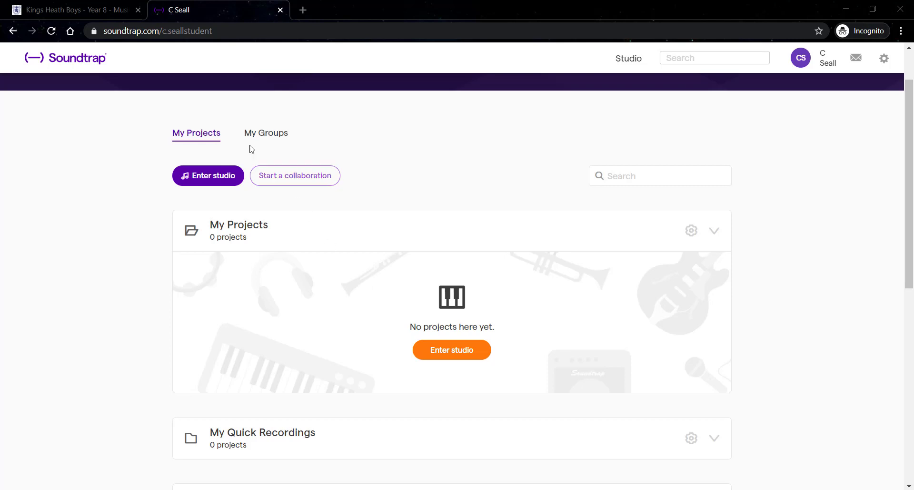
Open the Rhythmic Riffs/Ostinatos Soundtrap project from the link on the class music web page
click(88, 12)
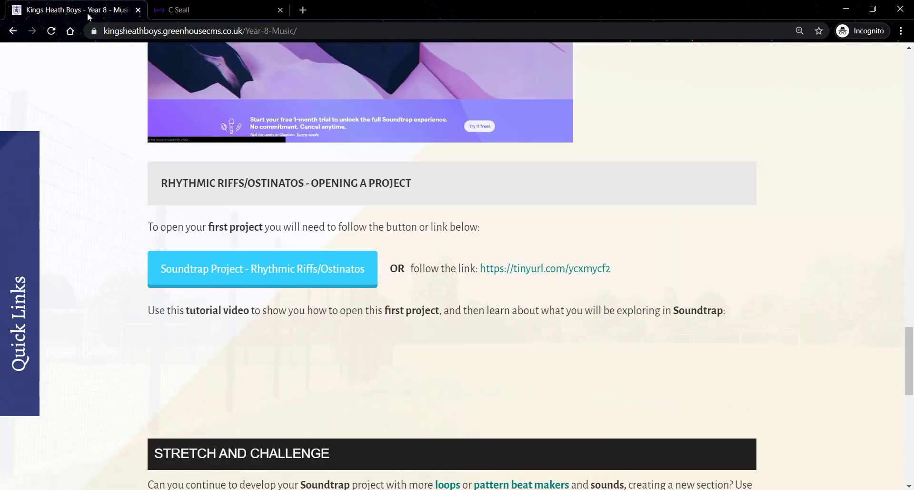
scroll(551, 280, up, 7)
scroll(550, 278, up, 1)
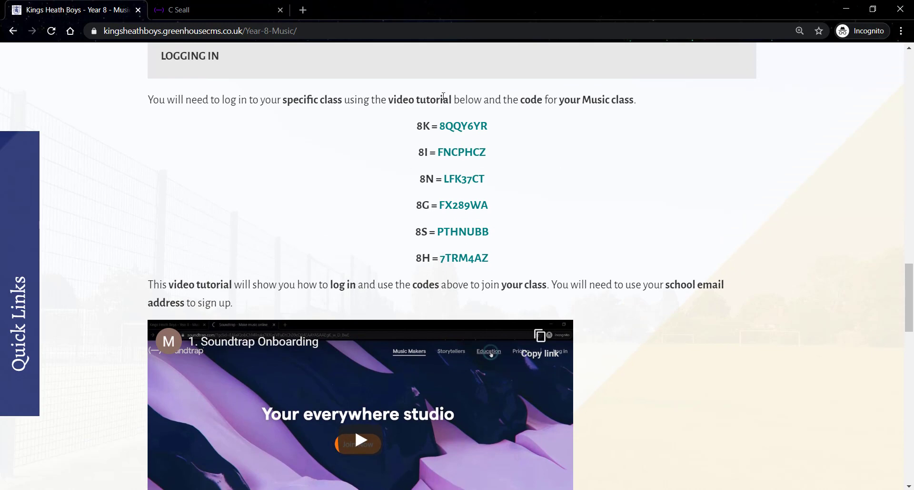
scroll(472, 232, down, 7)
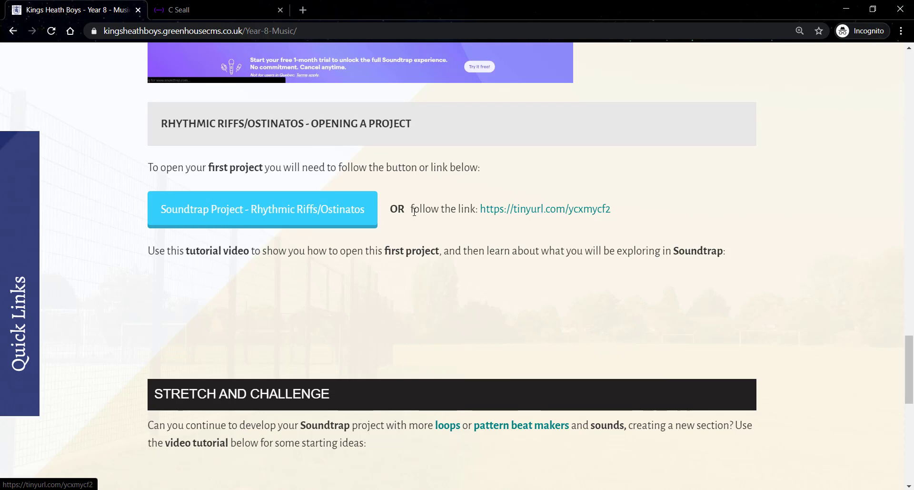
click(335, 210)
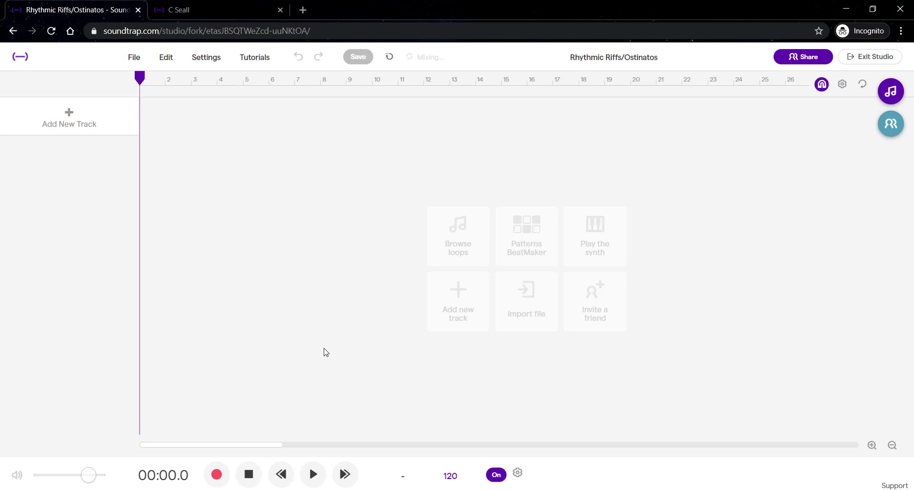
Open the loops browser and filter the loop list to Drums and Hip Hop
click(891, 93)
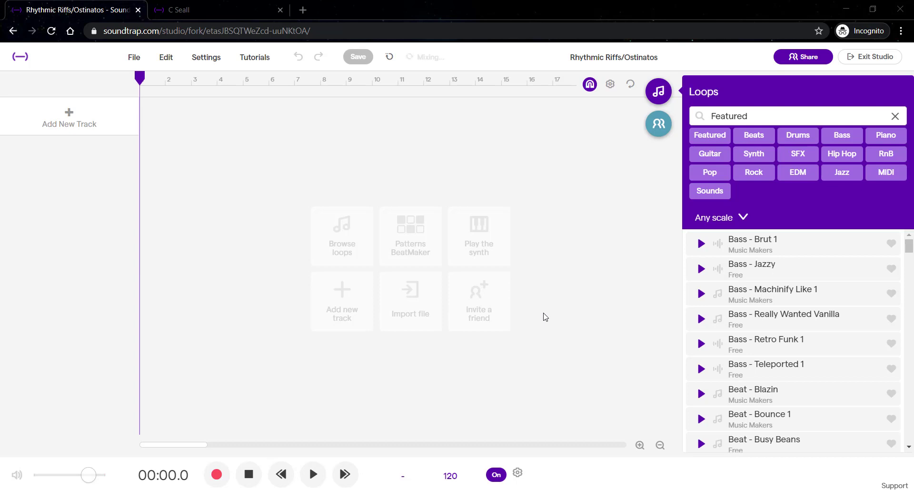
click(804, 137)
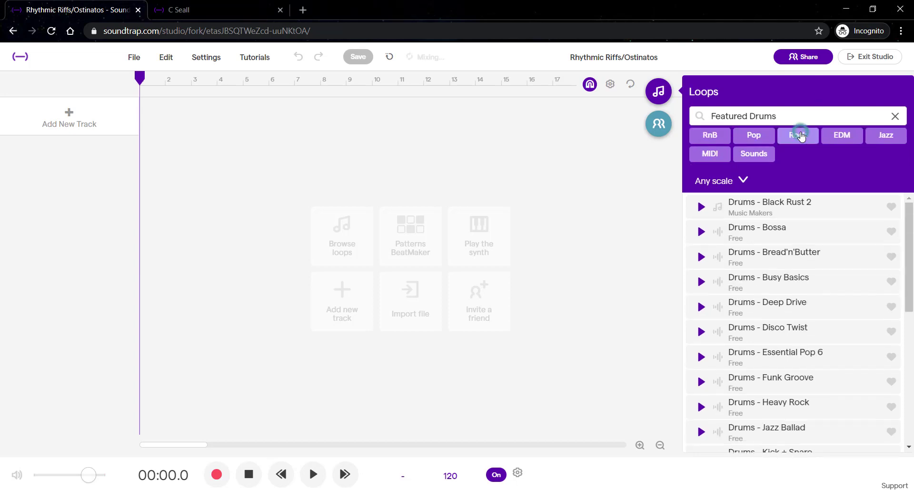
double_click(749, 116)
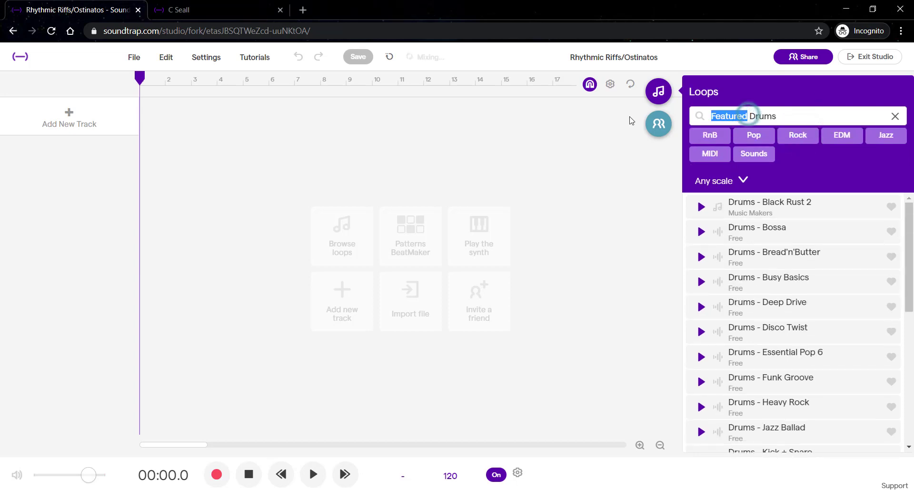
key(BackSpace)
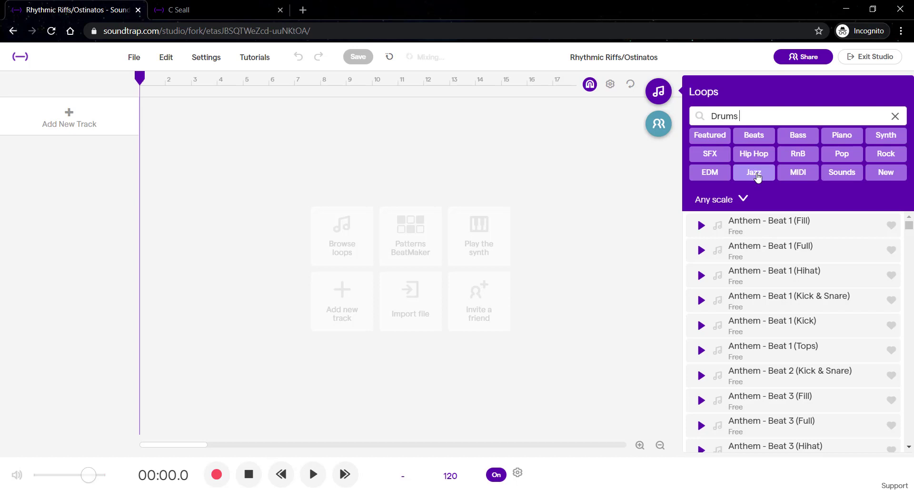
click(767, 159)
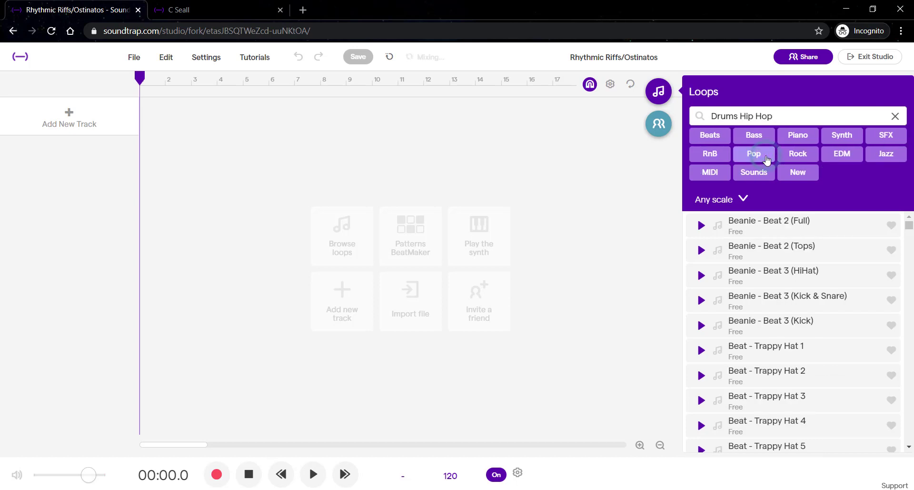
Browse the drum loop list and preview the Brampton Beat 1 and Beat 2 loops
scroll(839, 280, down, 2)
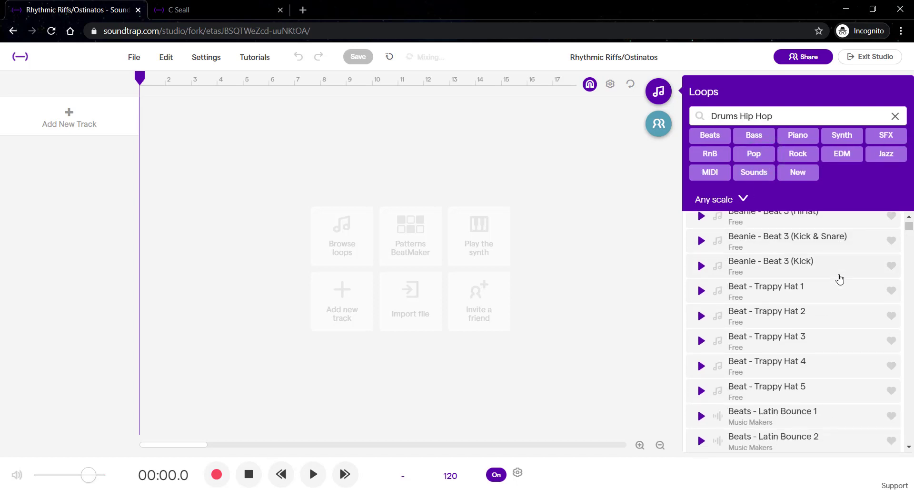
scroll(841, 279, up, 2)
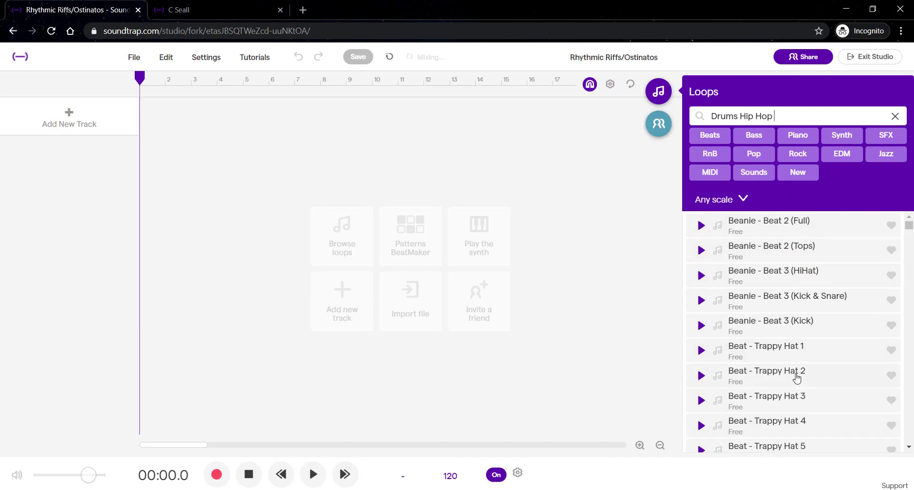
scroll(797, 378, down, 6)
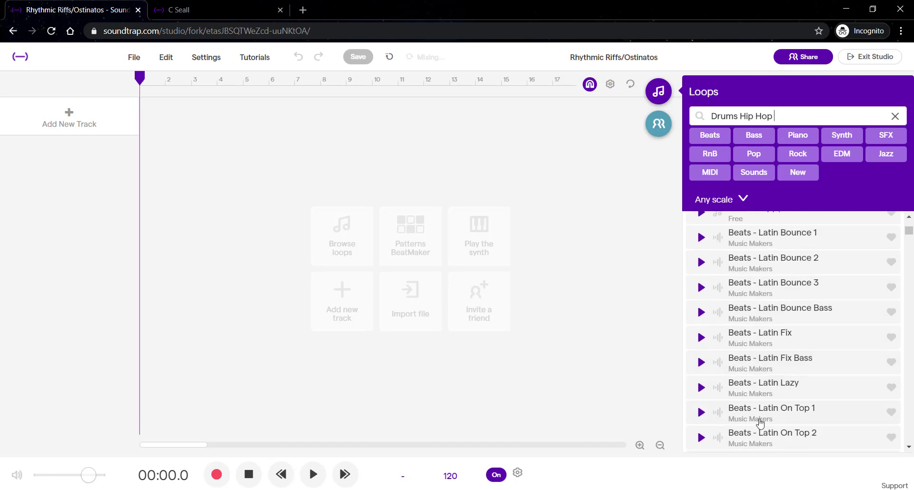
scroll(760, 410, down, 8)
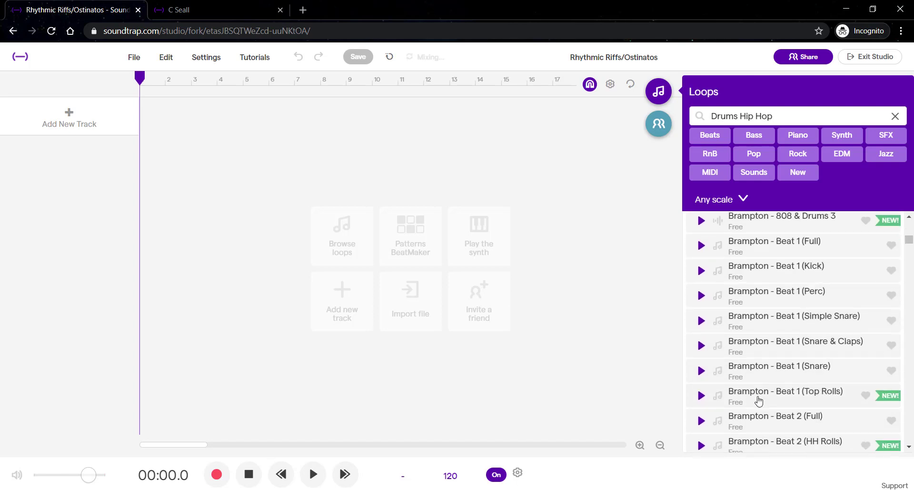
click(781, 248)
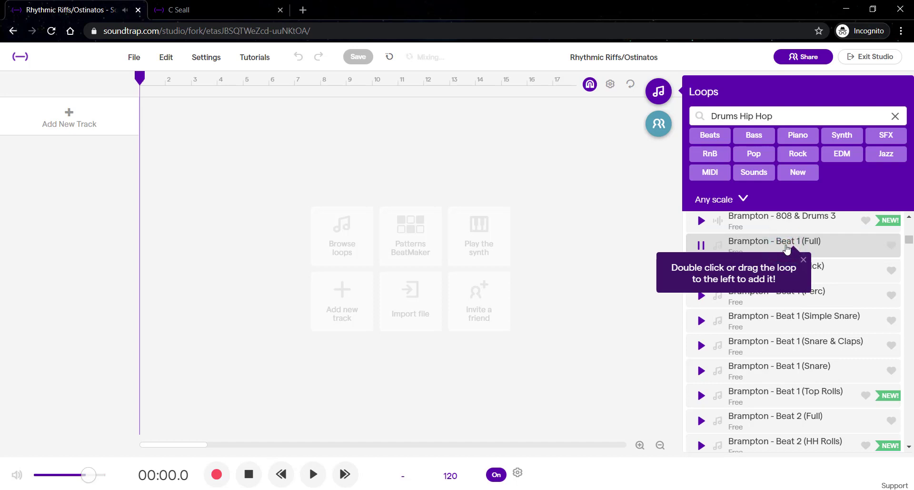
click(842, 273)
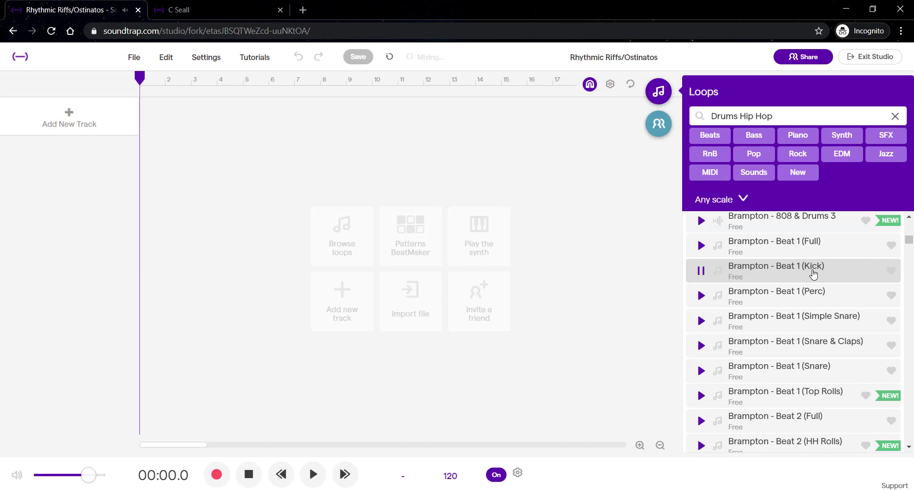
click(815, 296)
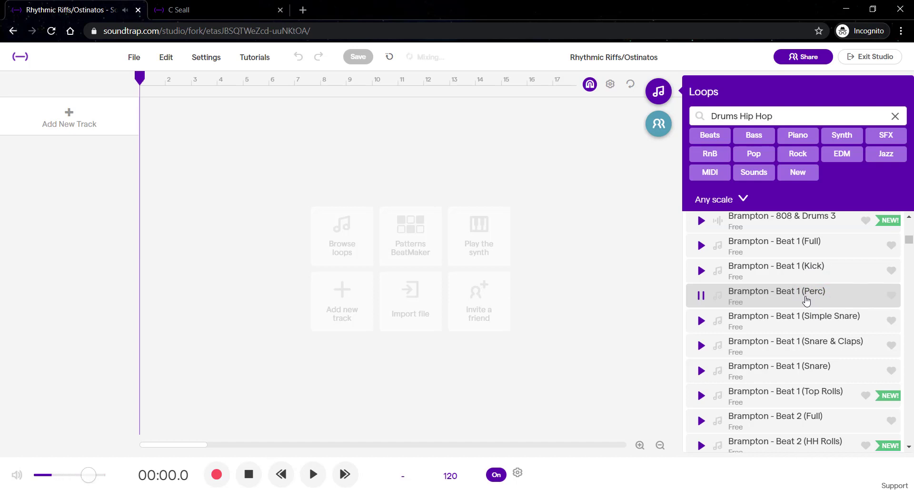
click(810, 422)
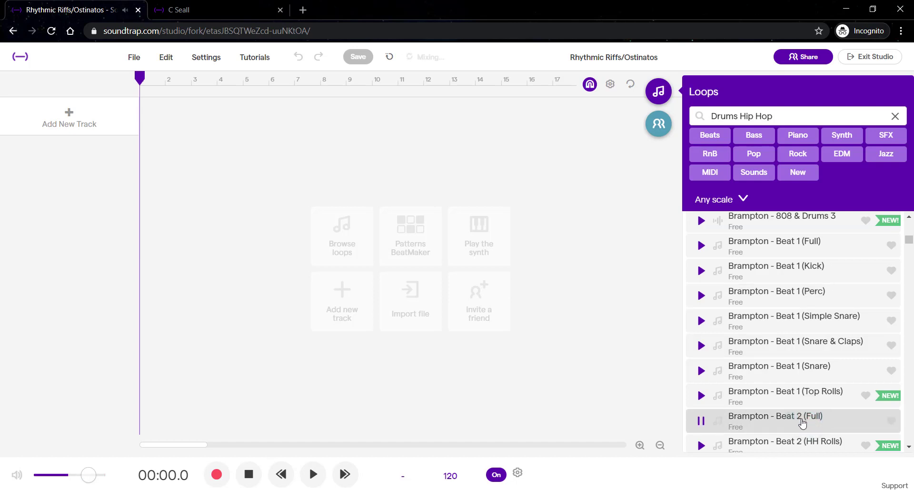
Add the Brampton - Beat 2 (Full) loop as a new track at bar 1 and return the playhead to the start
click(761, 421)
drag(785, 420, 148, 127)
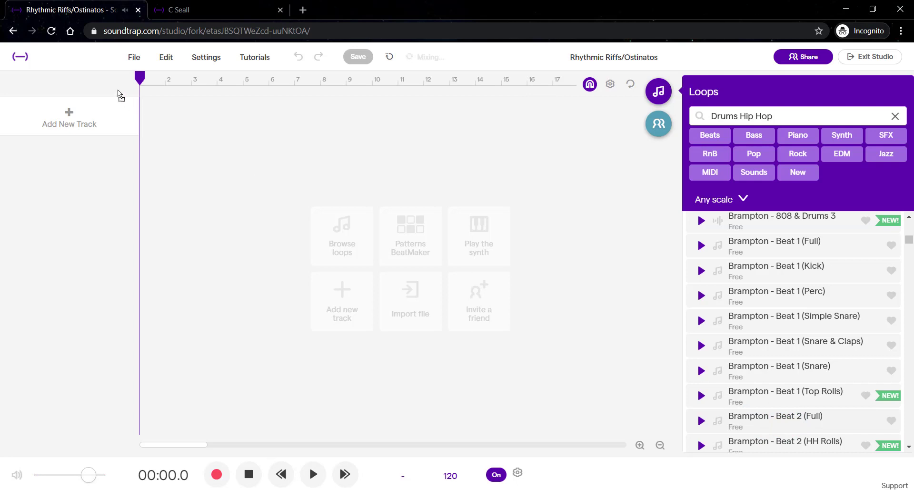
drag(118, 89, 139, 107)
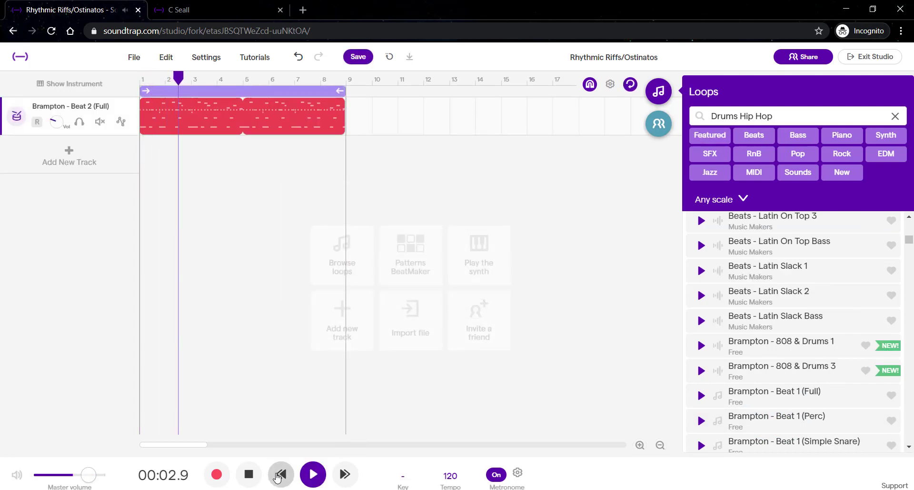
click(249, 474)
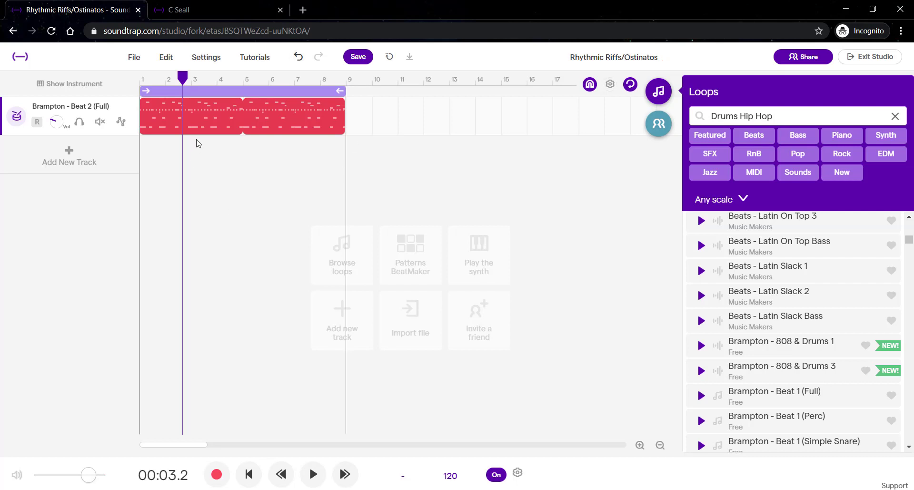
drag(183, 76, 139, 76)
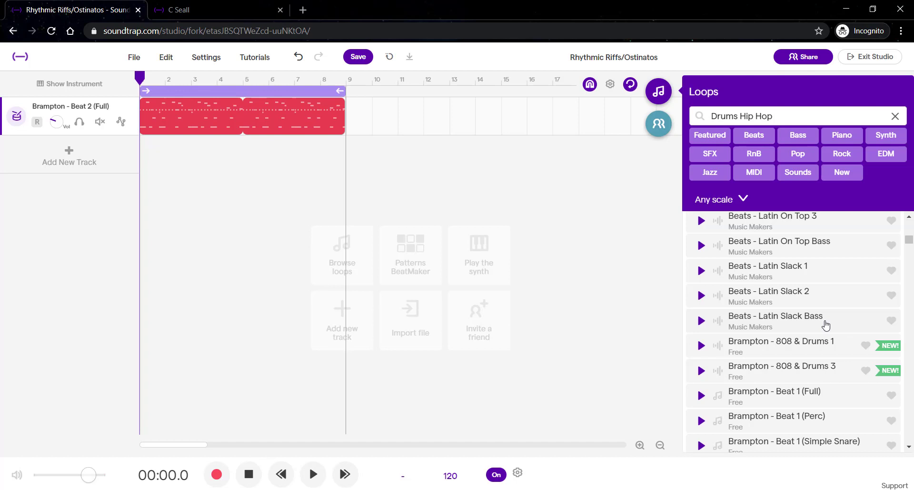
Clear the loop filters and search the loops for "shaker"
scroll(827, 326, up, 10)
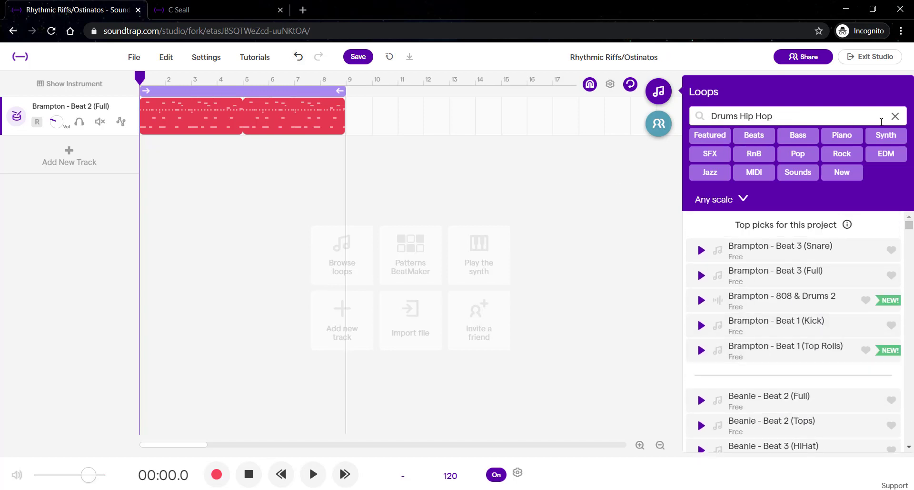
click(895, 116)
click(787, 118)
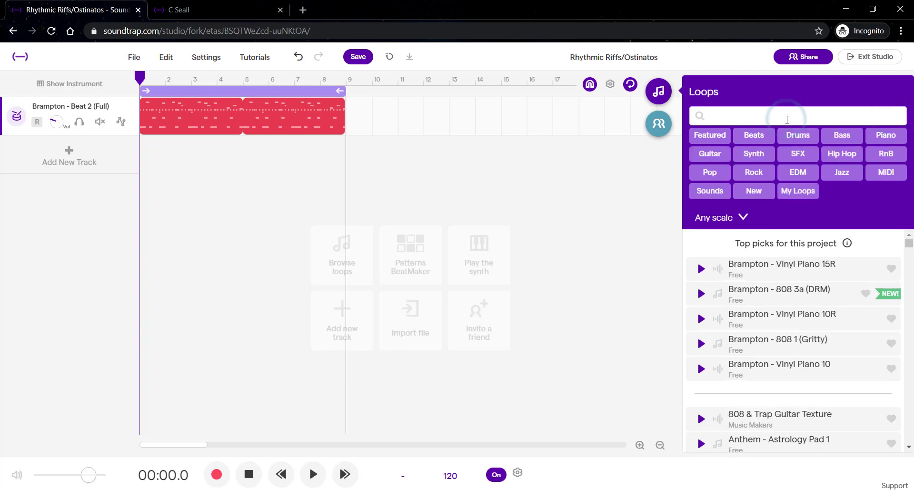
text(shaker)
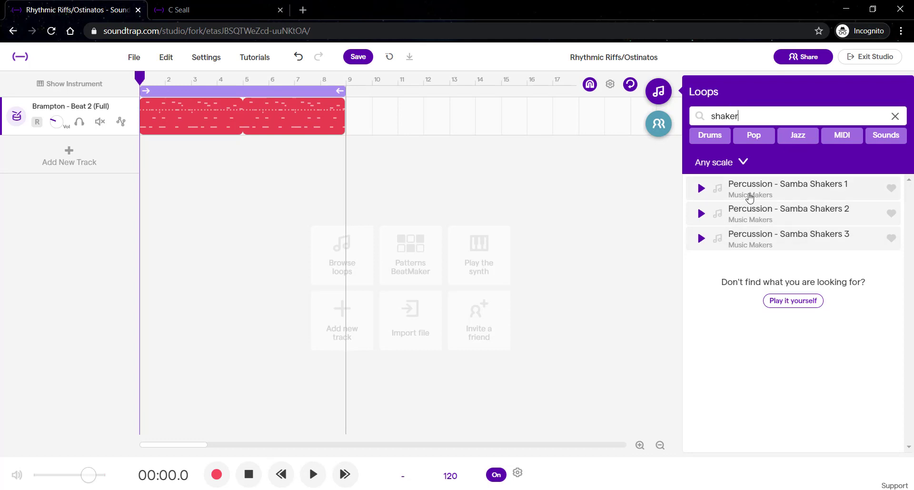
Preview the Bounce 6 Shaker, Cabasa Basic 1 and Madd Shaker loops while the project plays
click(805, 204)
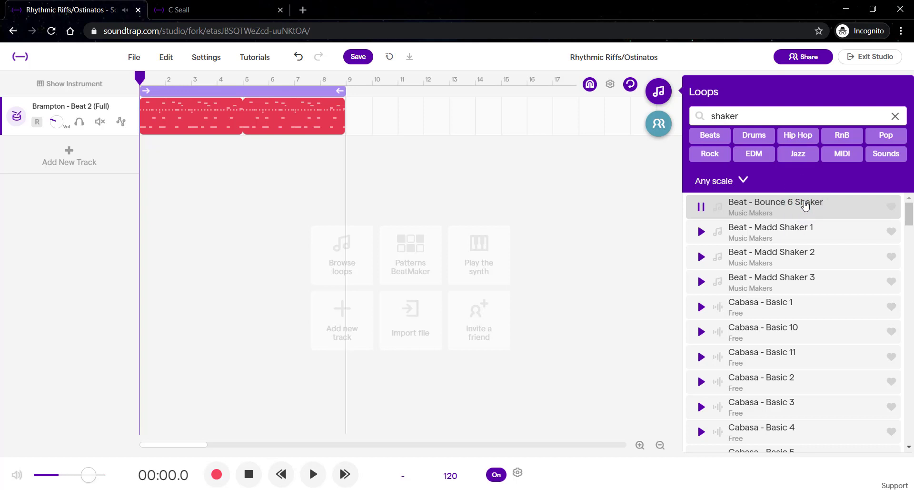
click(780, 304)
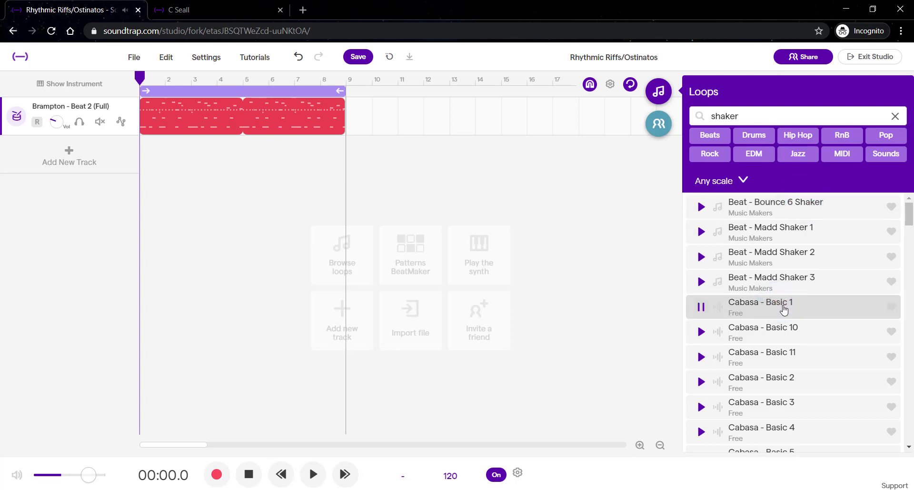
click(781, 305)
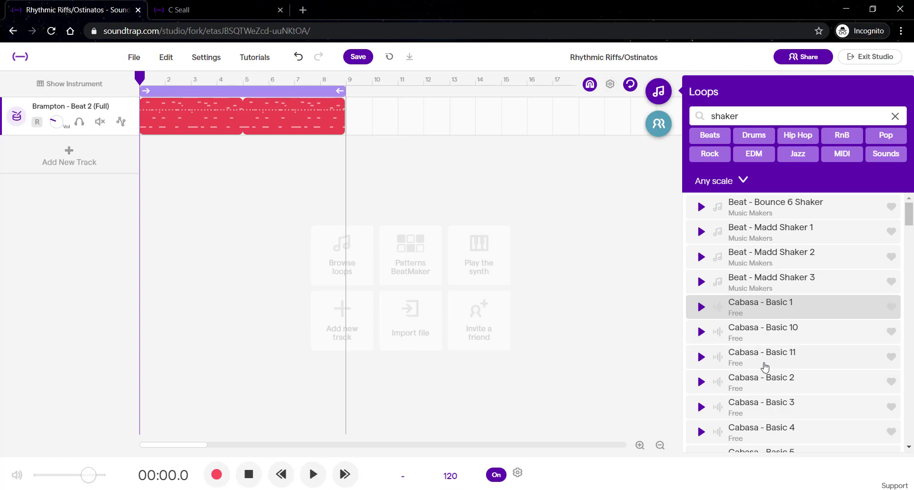
click(313, 475)
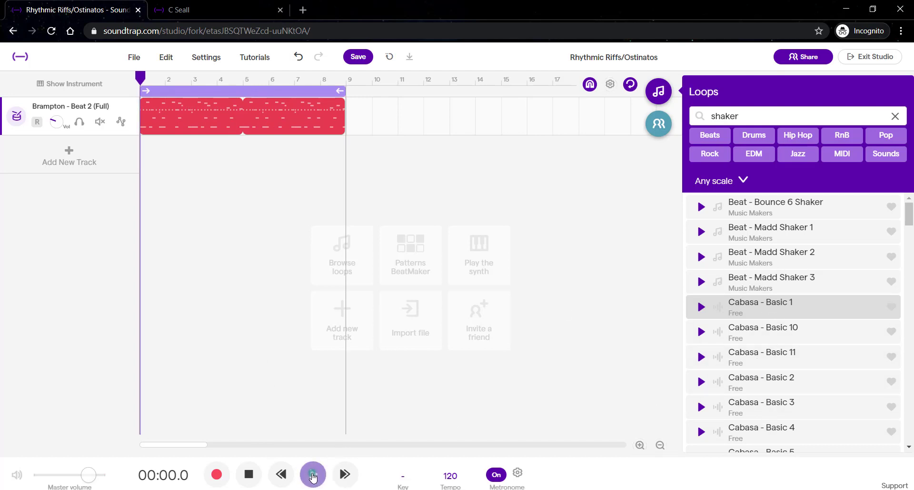
click(782, 205)
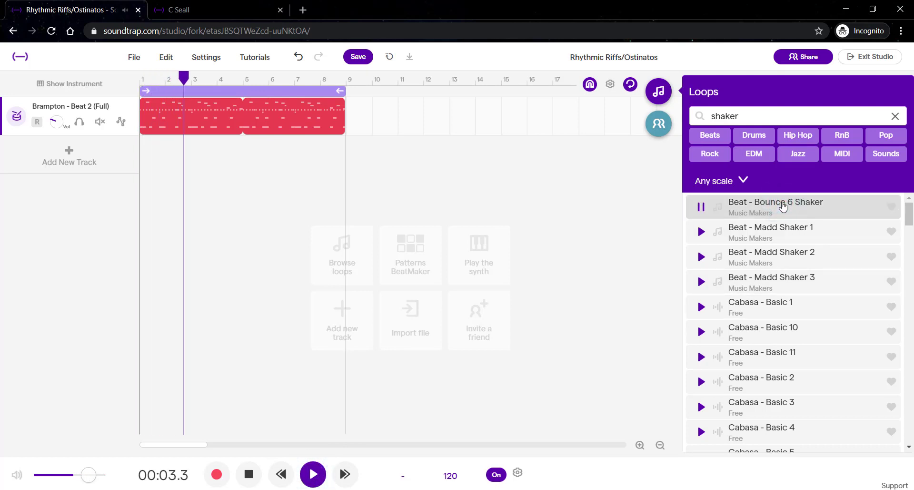
click(795, 232)
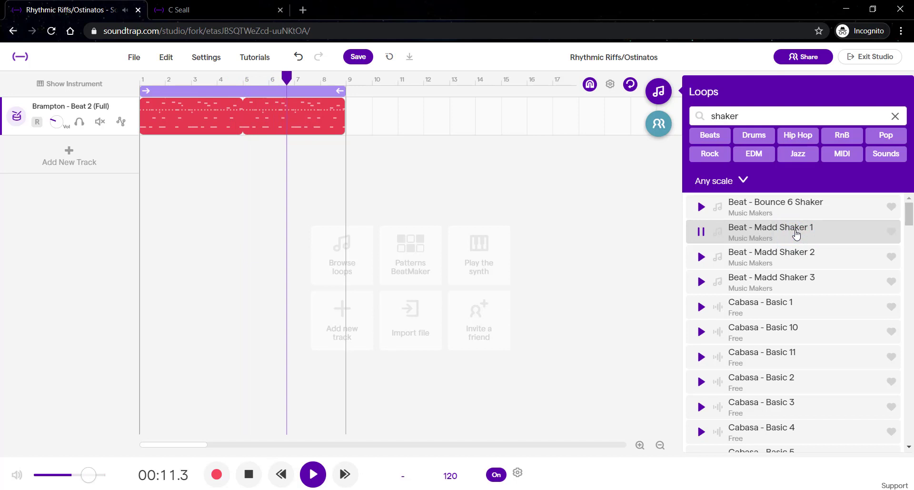
click(802, 264)
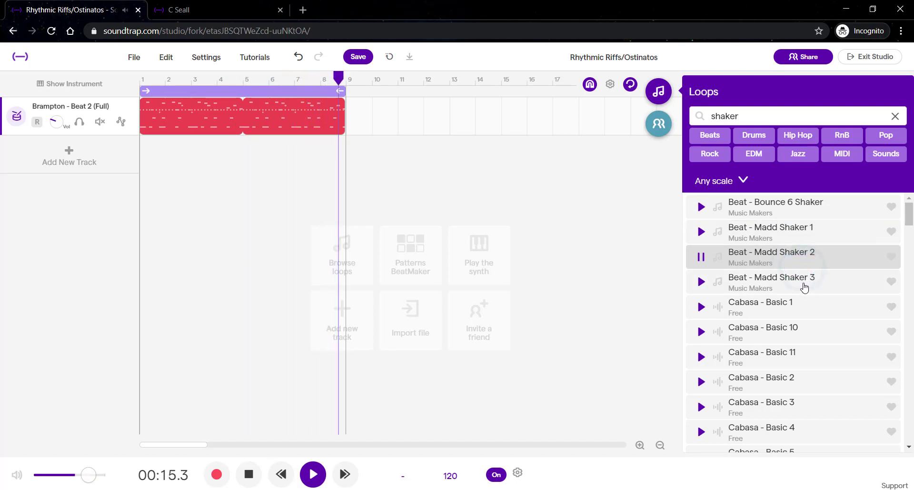
Scroll through the shaker search results and preview the Samba Shakers and Shaker Basic A loops
scroll(805, 287, down, 9)
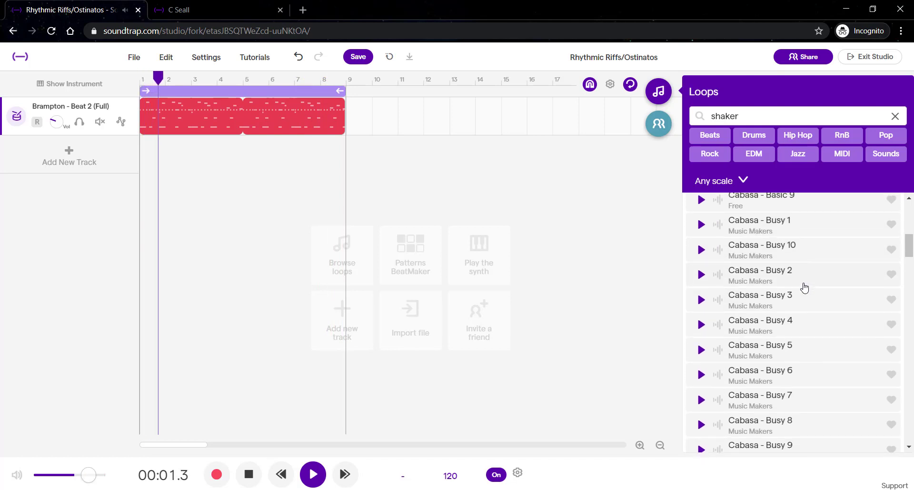
scroll(805, 286, down, 5)
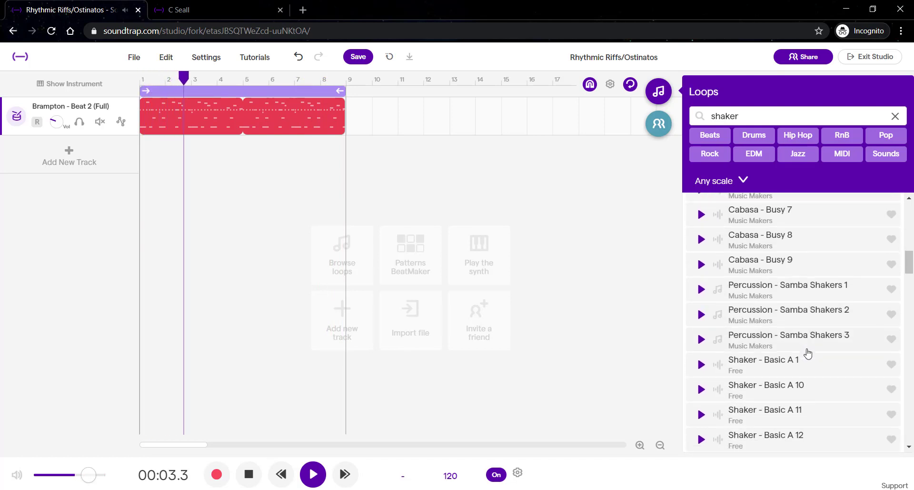
click(804, 311)
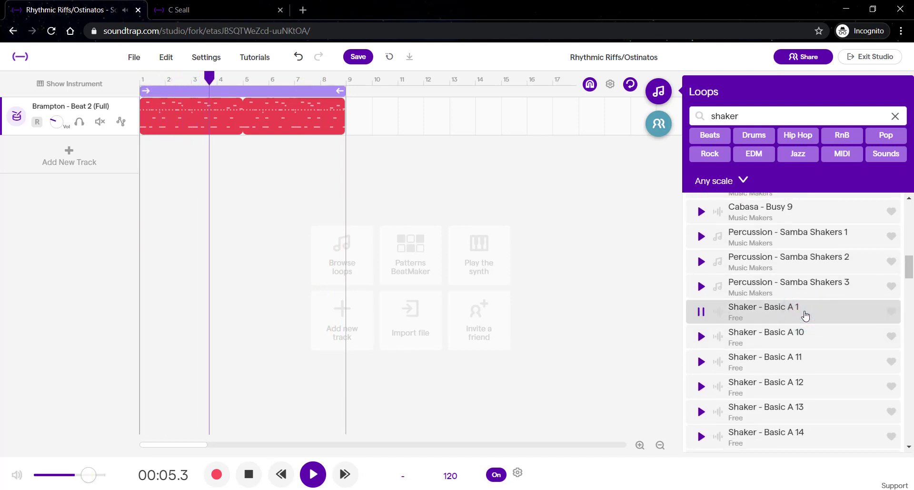
scroll(804, 314, down, 1)
scroll(804, 314, down, 8)
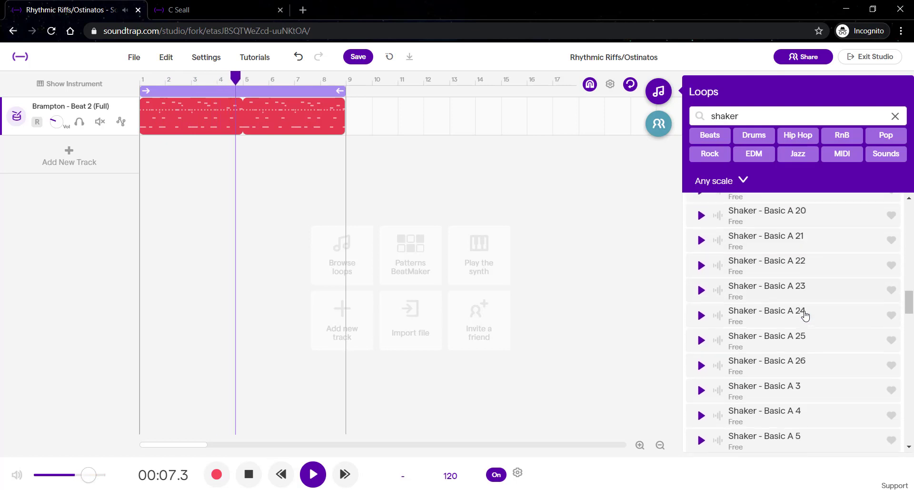
scroll(806, 315, up, 5)
Add the Beat - Bounce 6 Shaker loop as a second track and stop playback
click(782, 206)
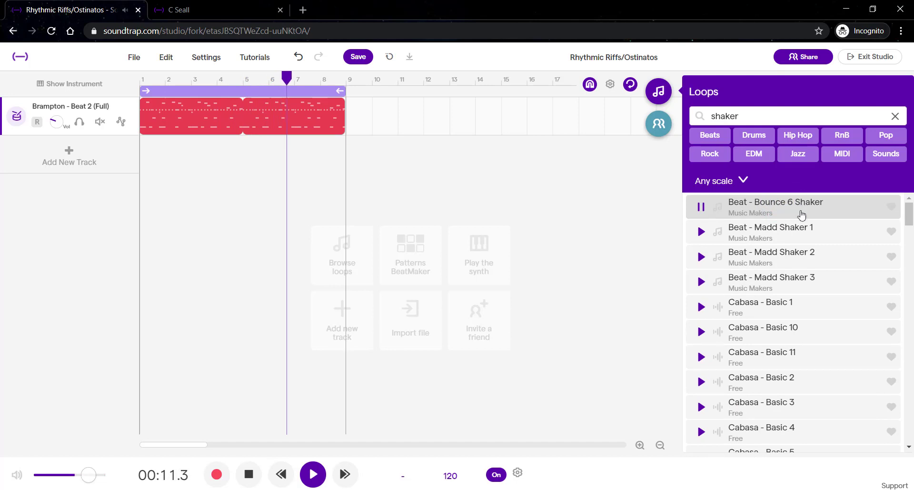
click(805, 233)
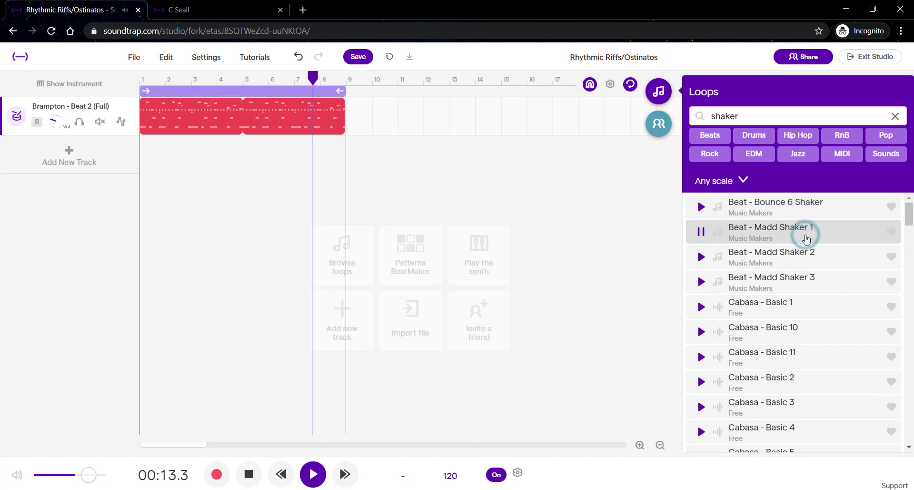
click(804, 208)
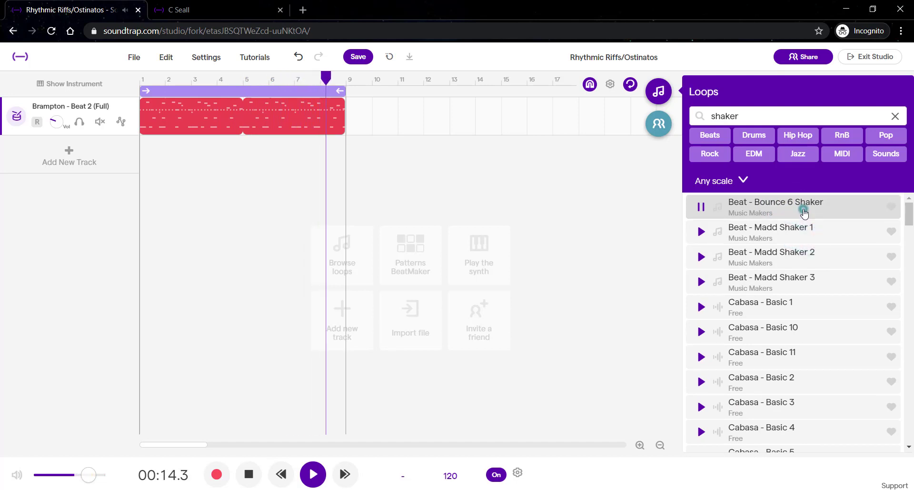
double_click(775, 207)
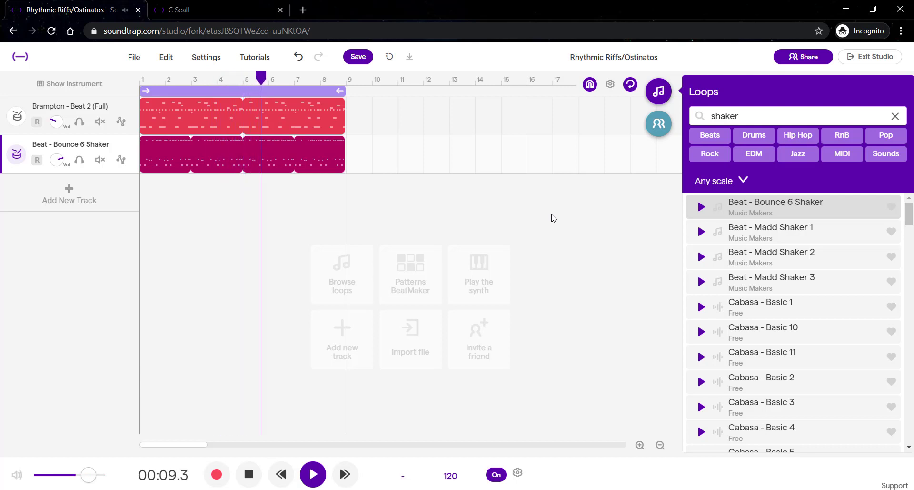
click(314, 474)
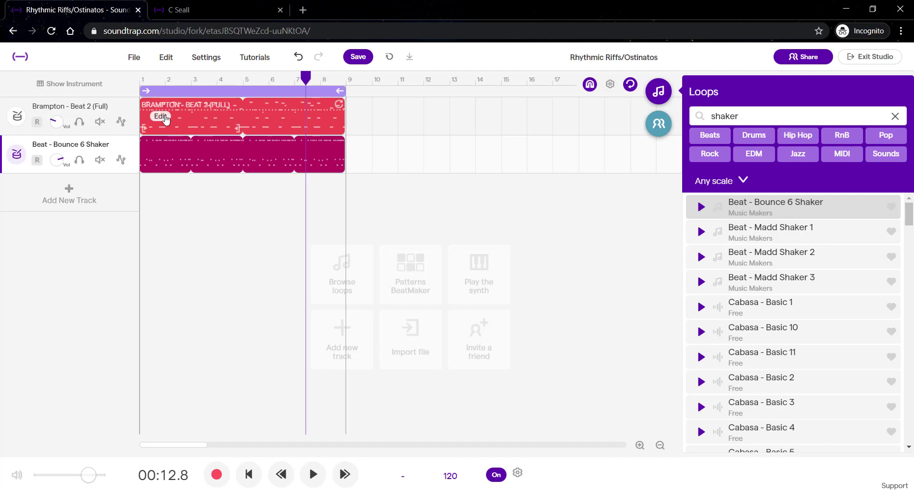
Narrow the shaker loop results to Hip Hop and browse them
click(796, 134)
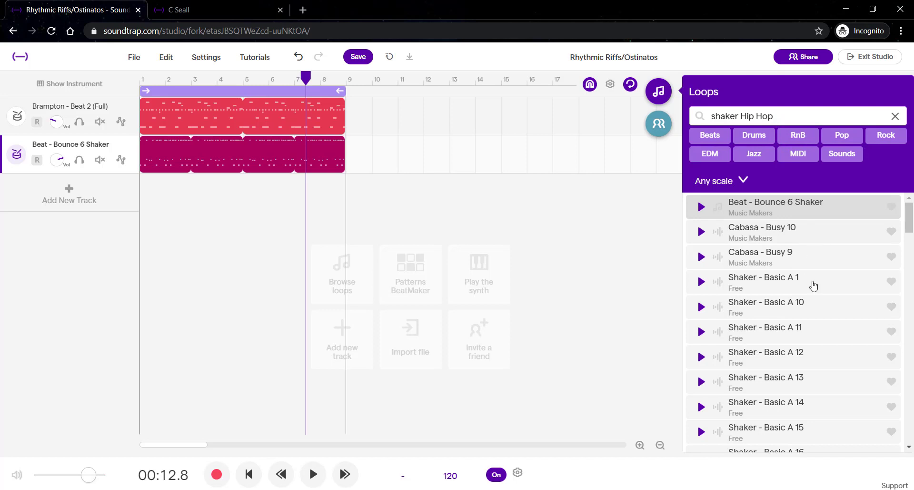
scroll(808, 398, down, 6)
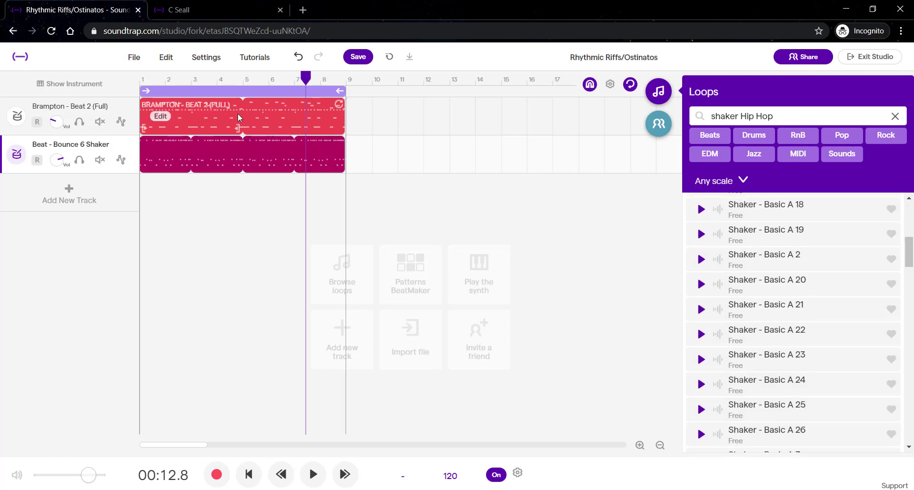
Create a Patterns BeatMaker track and add a Hihat (Open) row to its drum grid
click(407, 275)
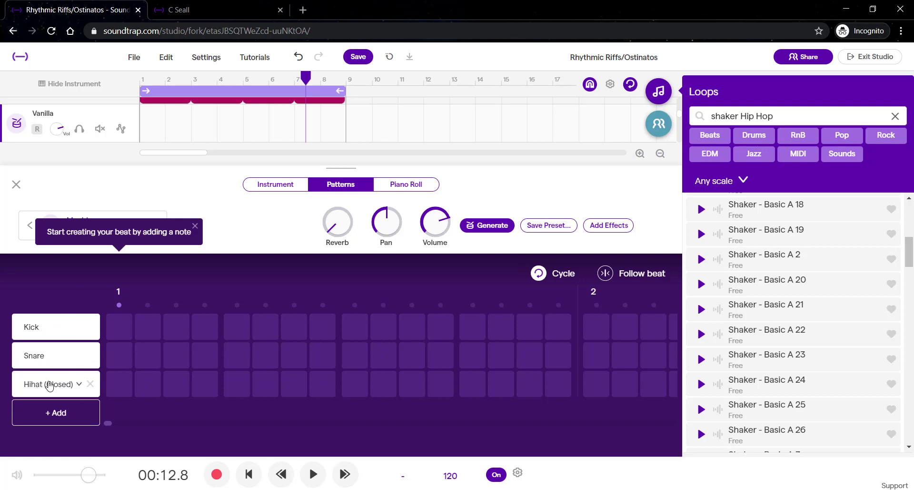
click(79, 383)
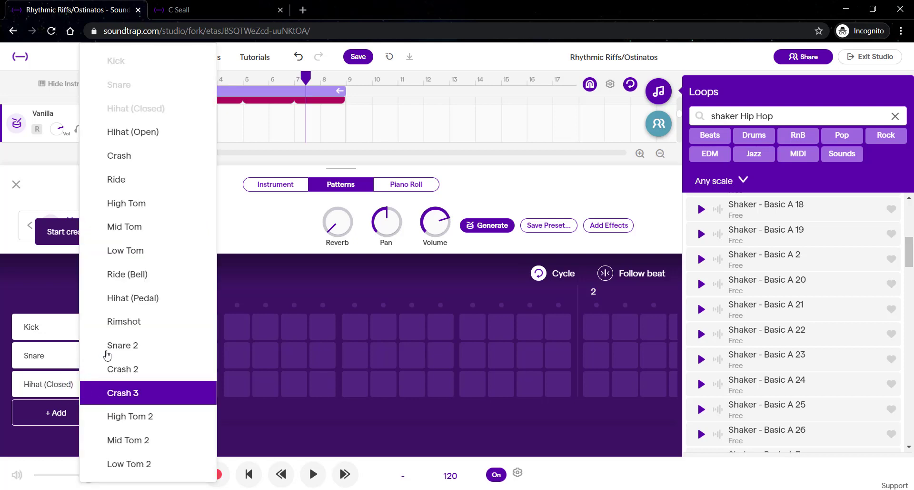
click(52, 272)
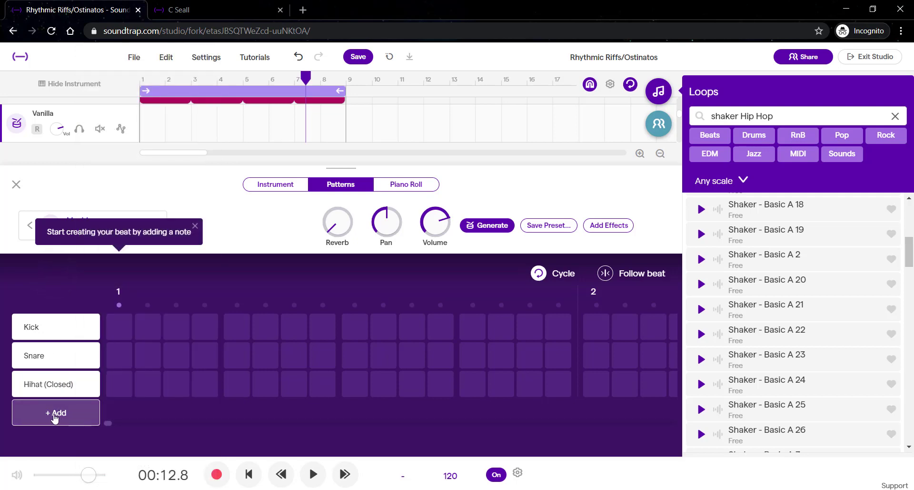
click(56, 416)
click(74, 399)
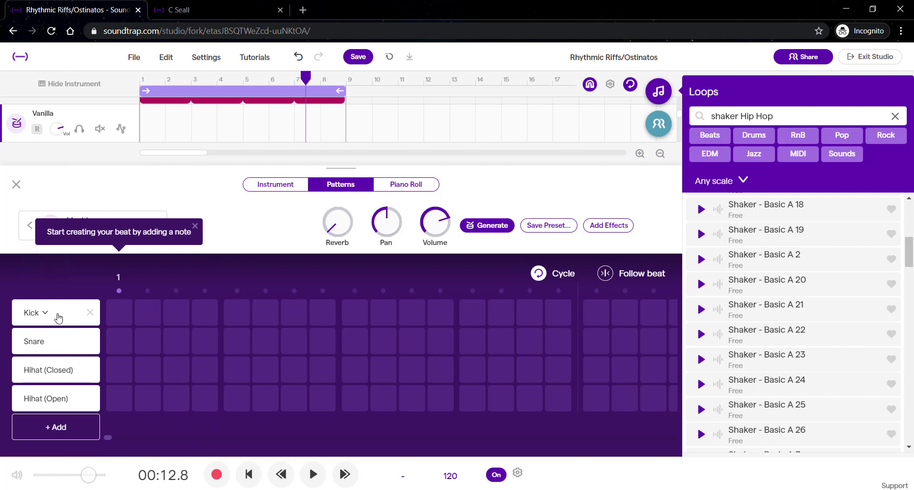
Enter a kick on every beat of bar 1, solo the pattern track and audition it
click(121, 310)
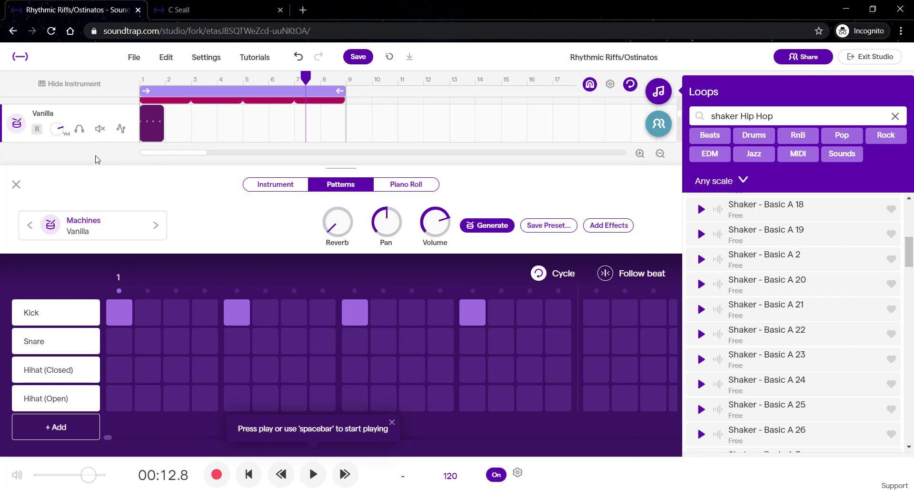
click(79, 129)
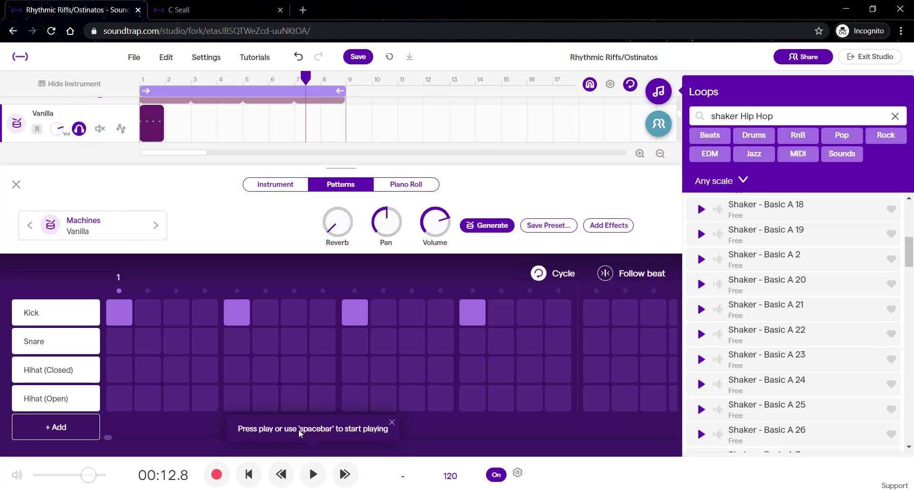
click(313, 475)
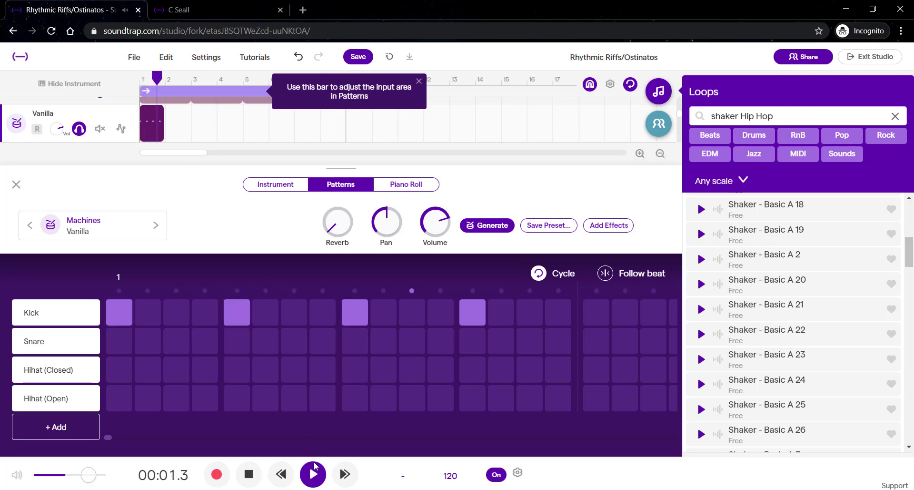
click(315, 467)
Shorten the cycle region to bar 1 only and start looped playback
scroll(251, 137, up, 2)
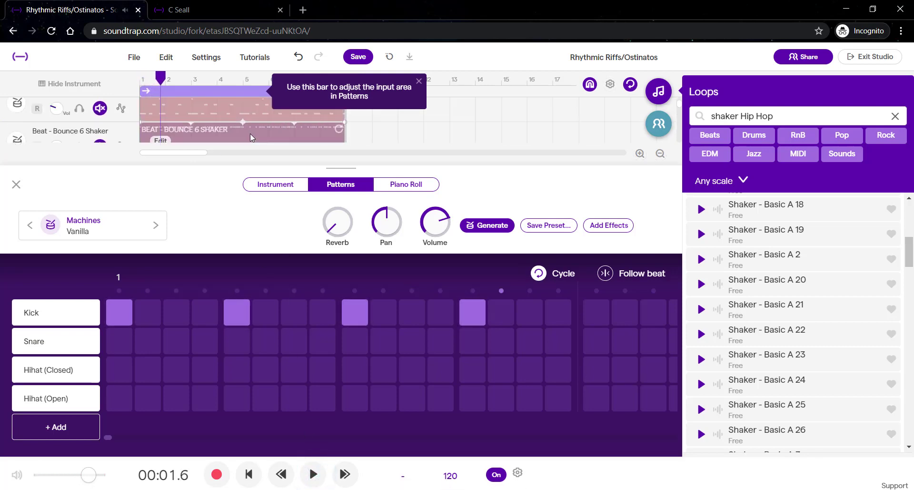
click(419, 81)
drag(343, 89, 167, 89)
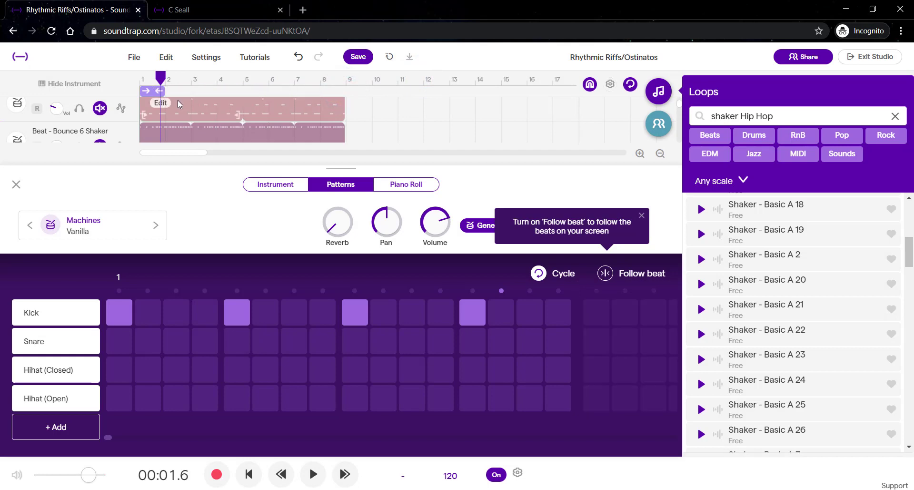
scroll(172, 120, down, 2)
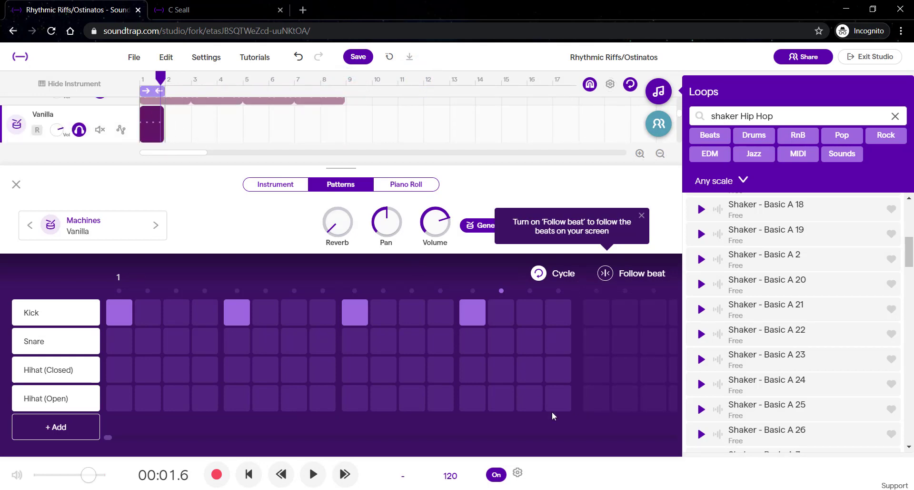
click(313, 475)
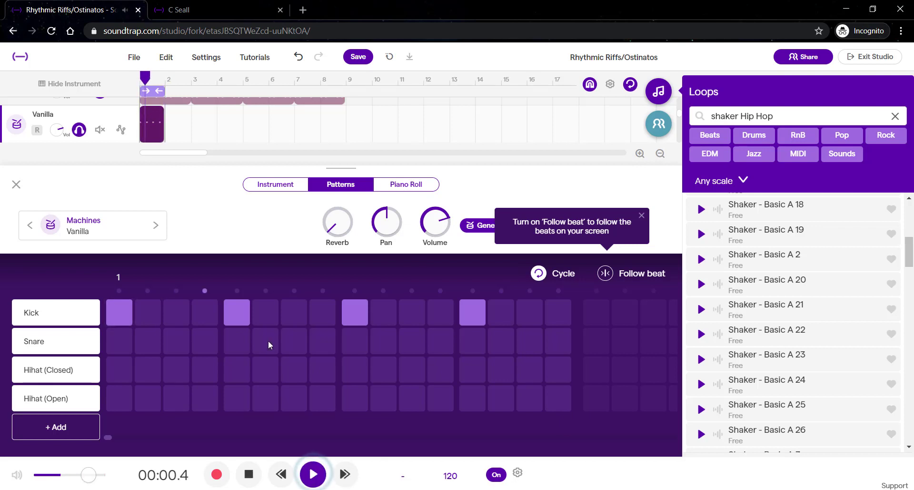
Rework the kick to steps 1, 9 and 11 and add snare hits on steps 5 and 13
click(263, 315)
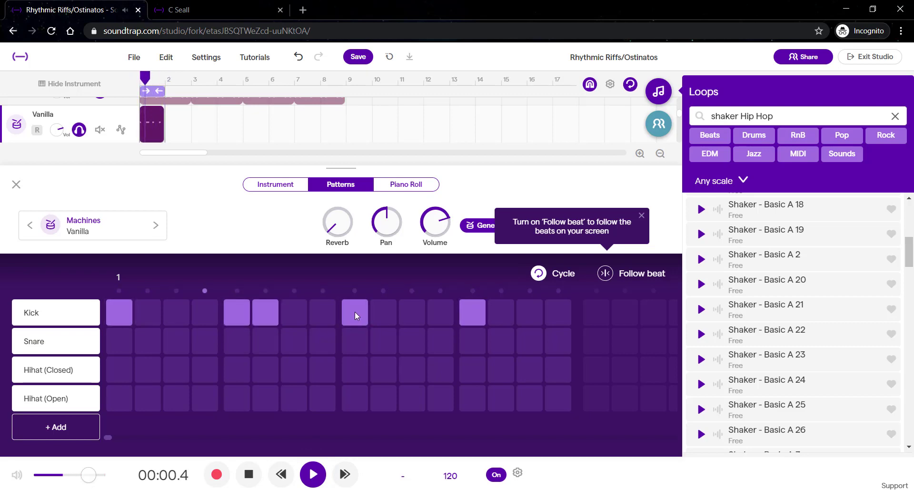
click(243, 309)
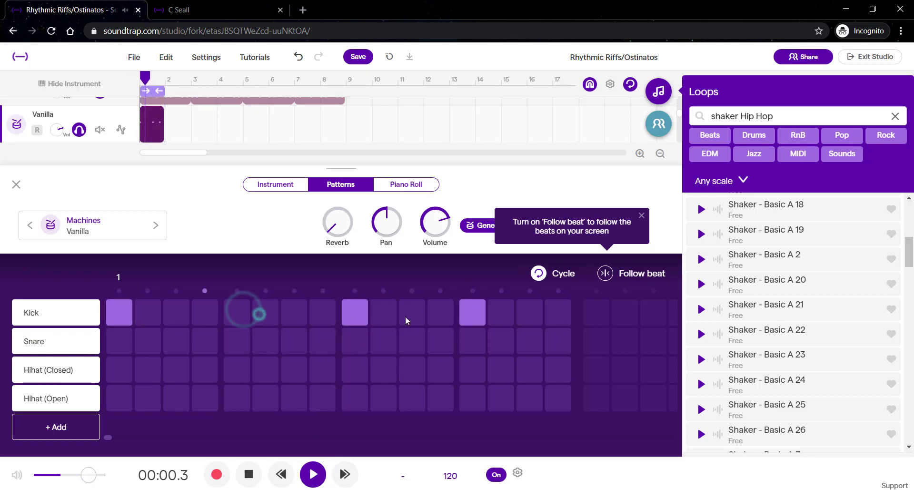
click(259, 313)
click(387, 311)
click(388, 312)
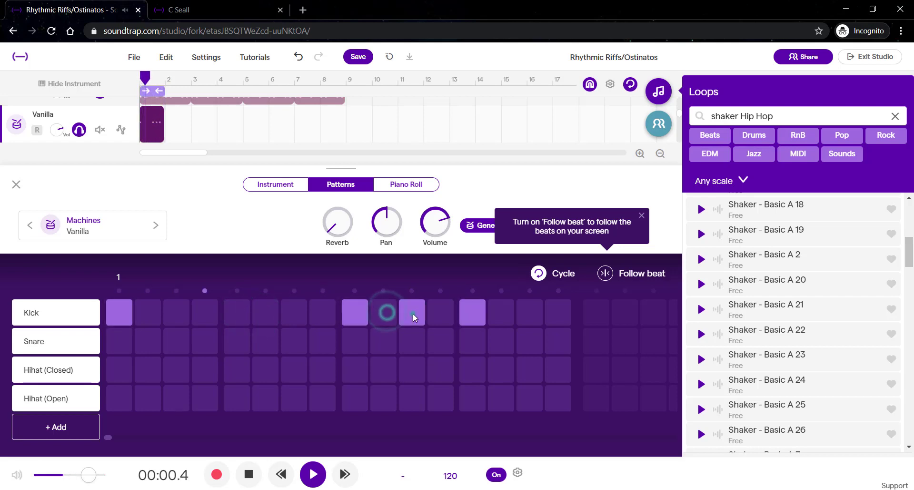
click(412, 314)
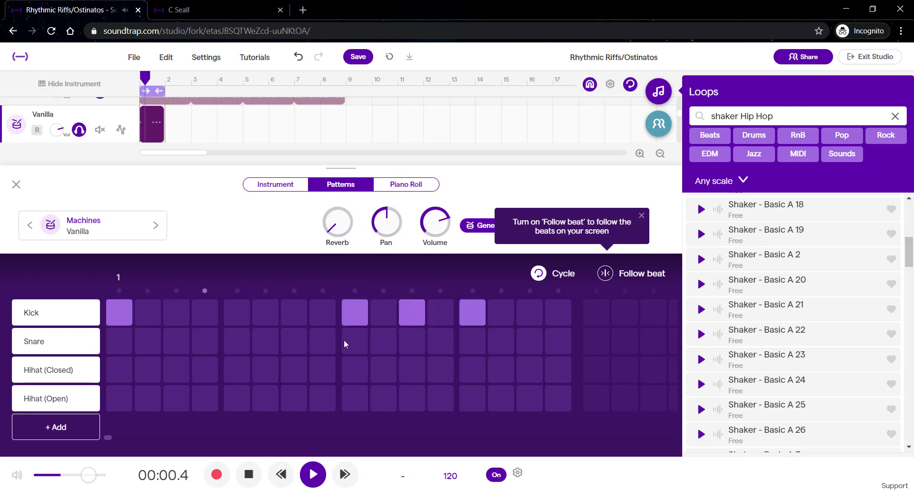
click(467, 313)
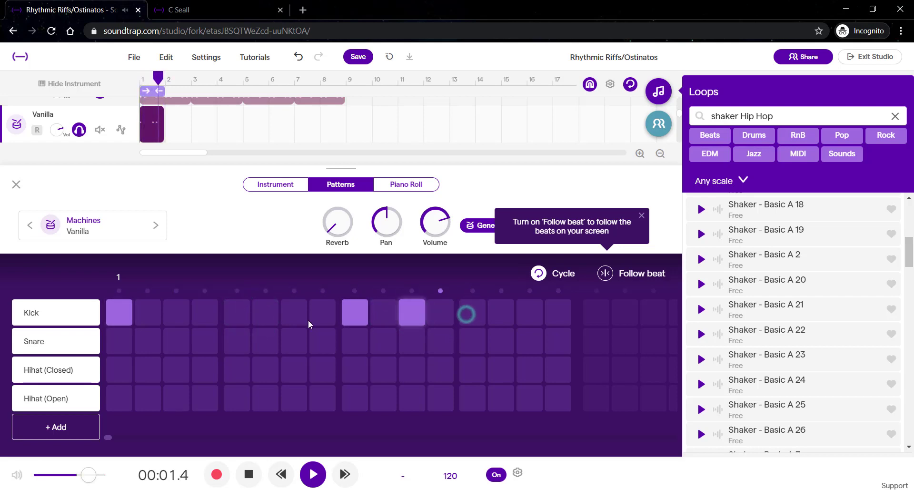
click(237, 339)
click(473, 340)
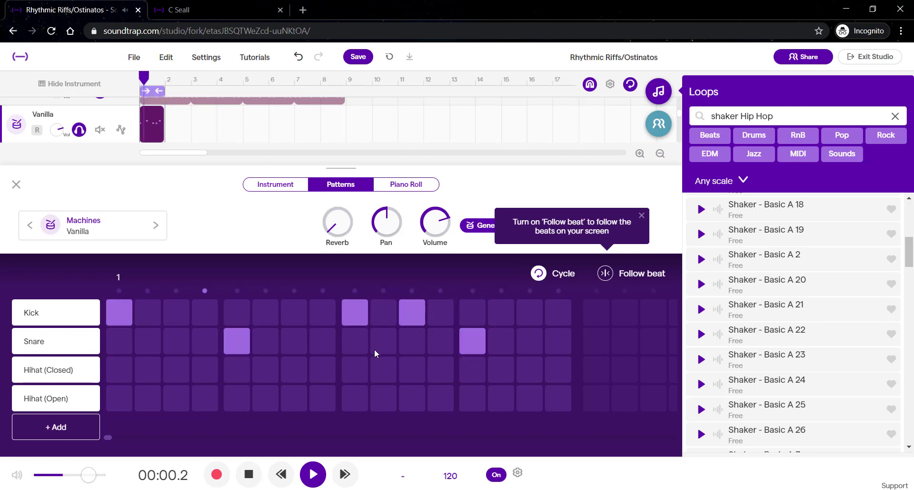
Program closed hi-hats on steps 3, 5, 7, 9, 11, 13 and 15 and an open hi-hat on step 1
click(119, 368)
click(176, 370)
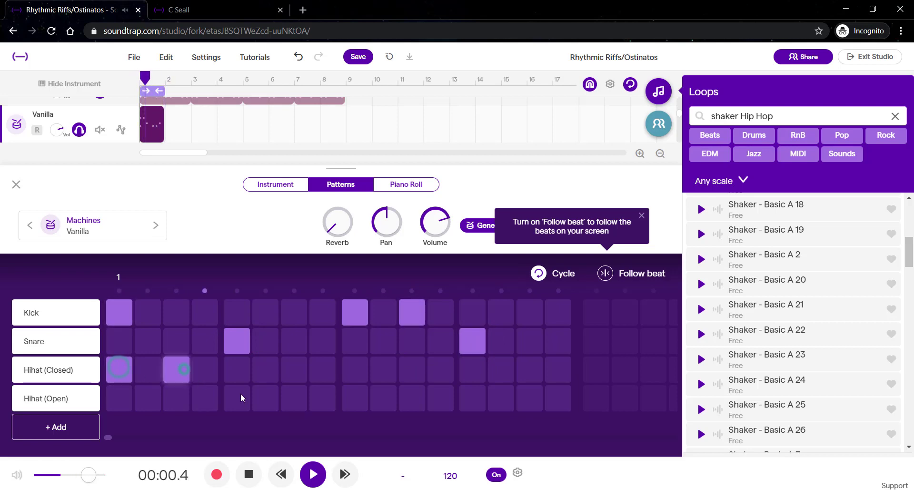
click(356, 370)
click(416, 370)
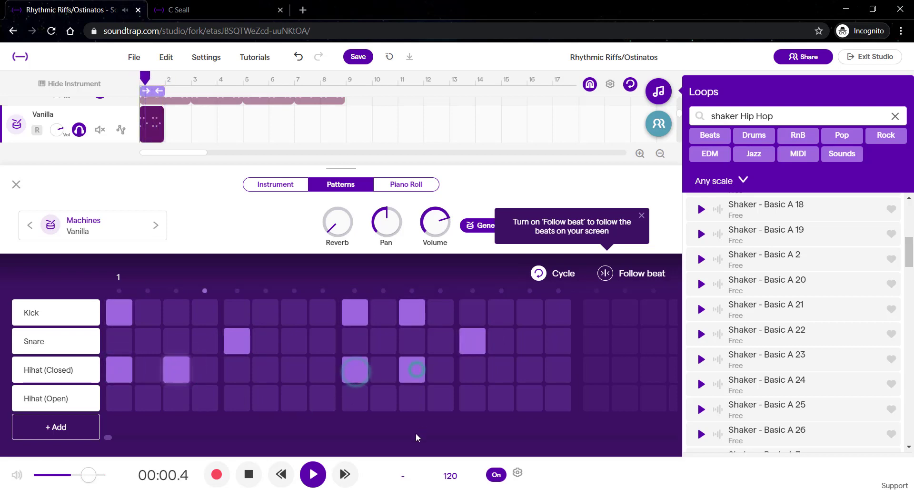
click(241, 370)
click(293, 370)
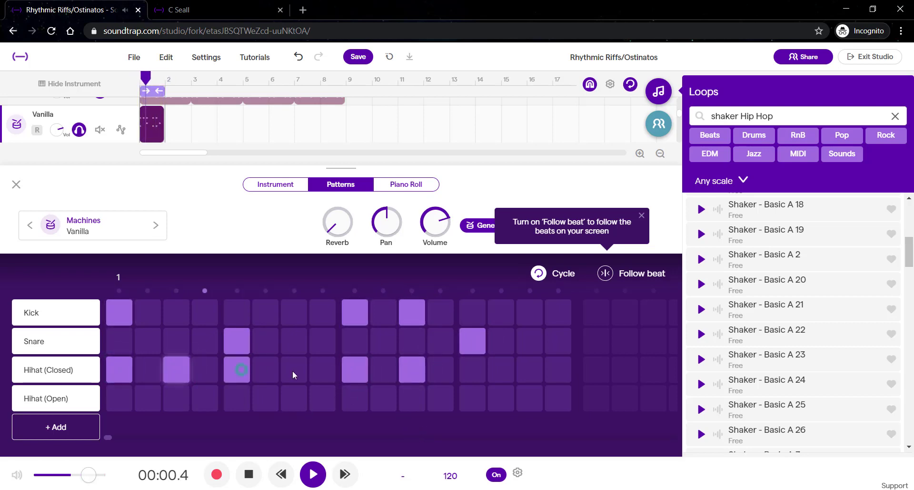
click(474, 372)
click(530, 369)
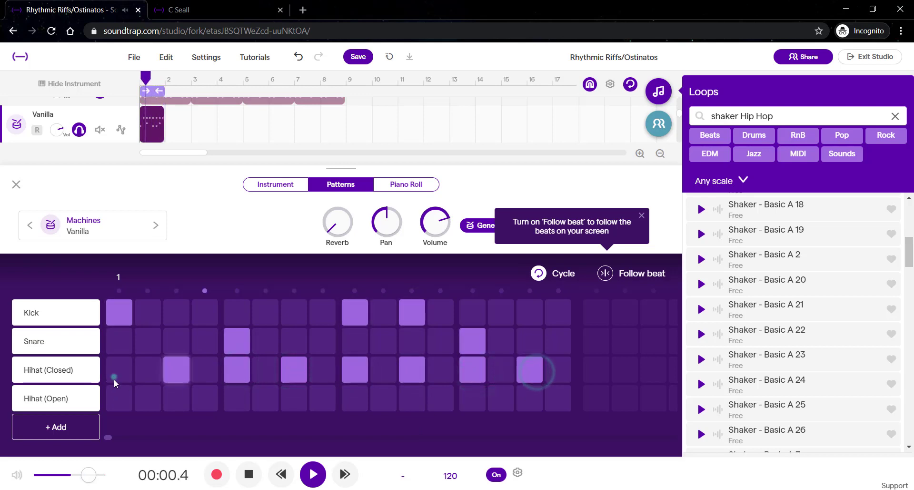
click(119, 369)
click(119, 397)
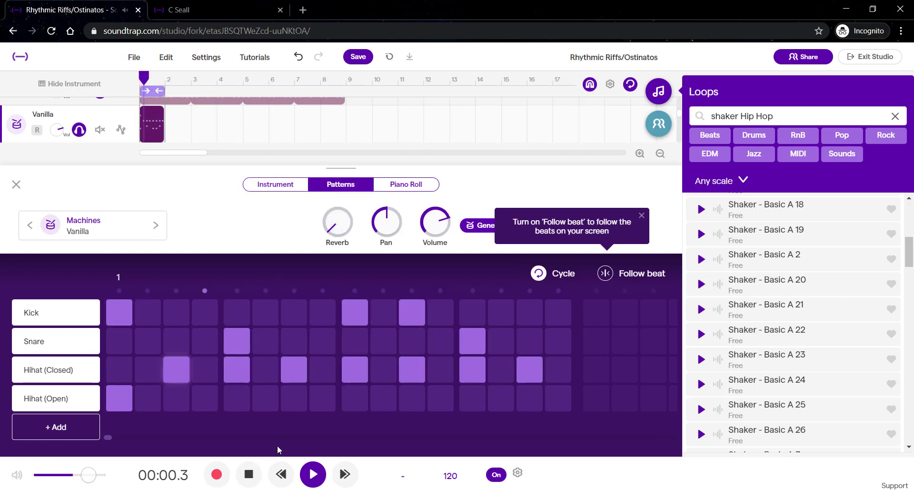
Switch the drum kit to the XX machine preset, audition the pattern and close the instrument editor
click(252, 475)
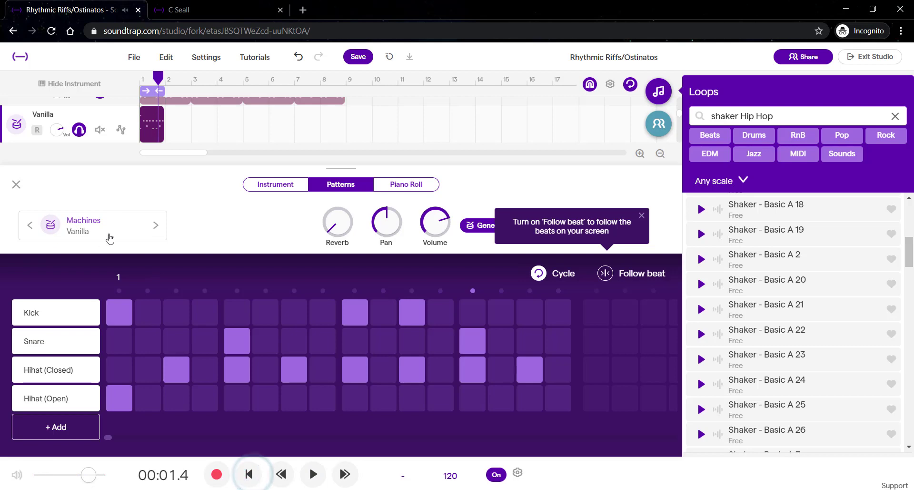
click(83, 225)
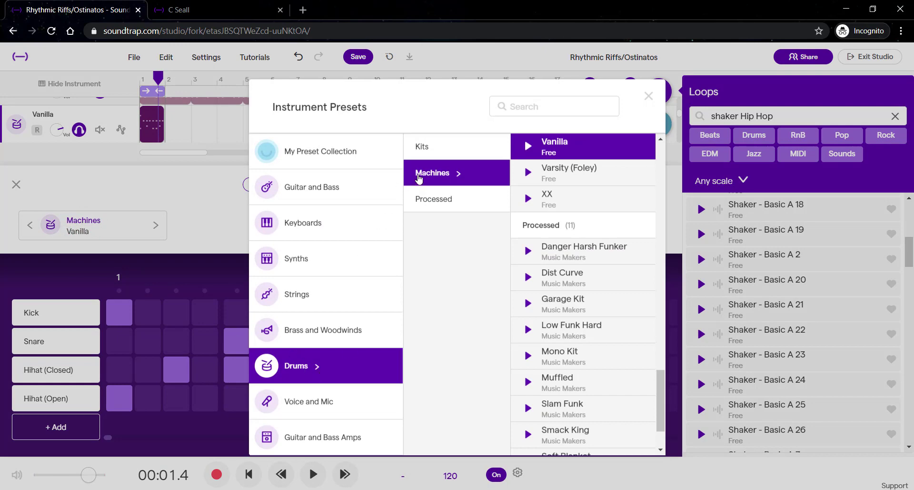
click(582, 202)
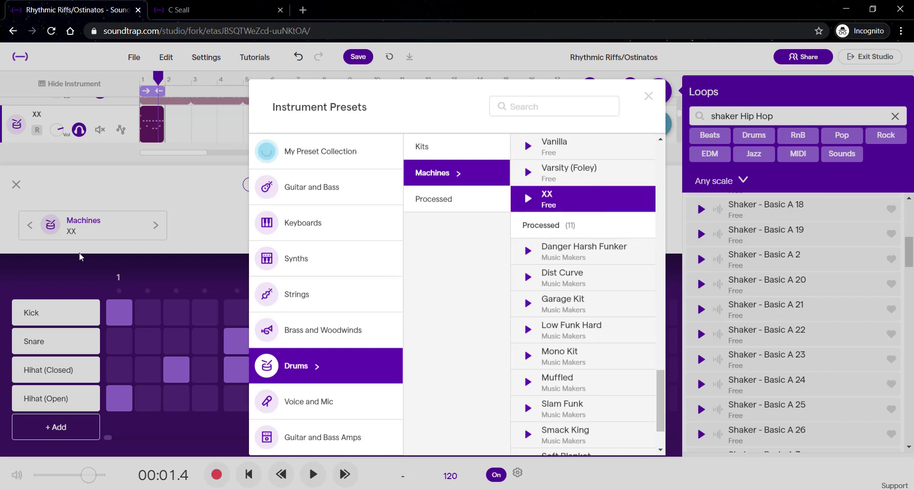
click(545, 204)
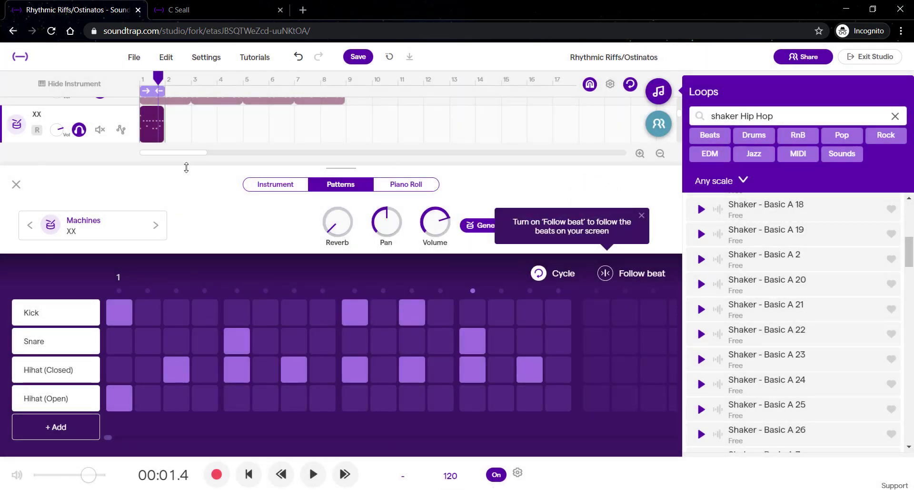
click(311, 474)
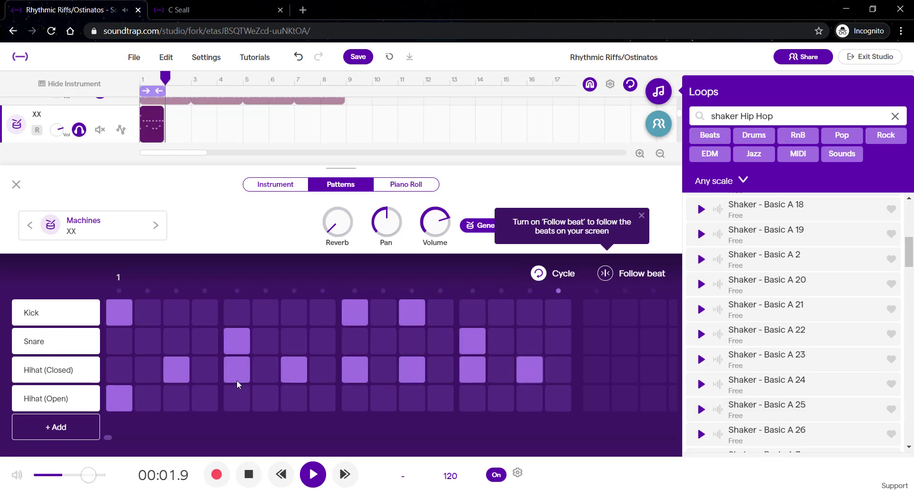
click(318, 483)
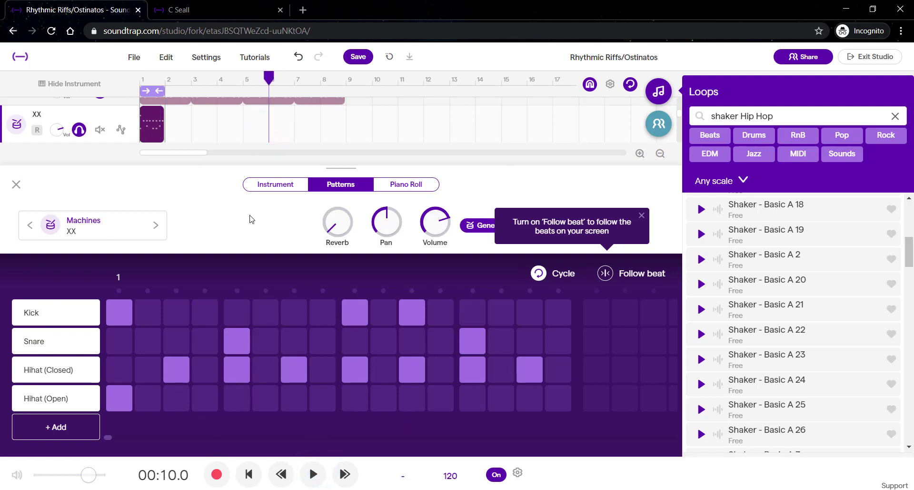
click(16, 185)
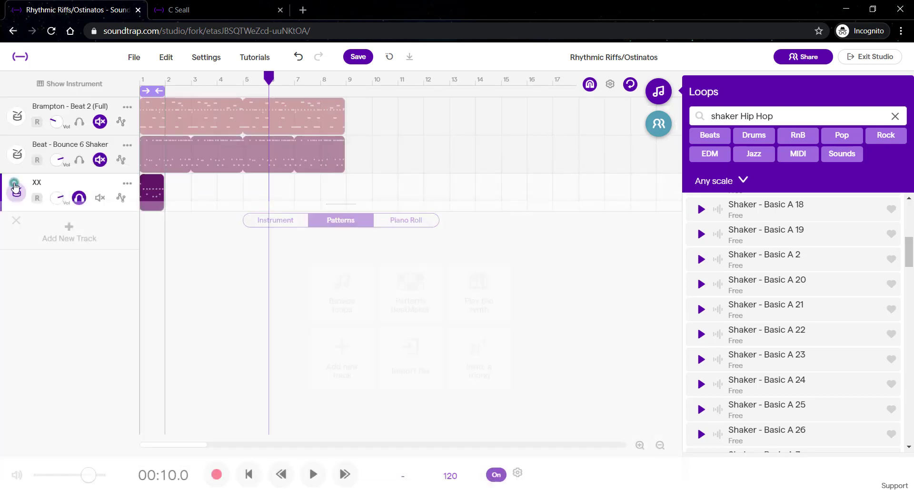
Unsolo the XX track and extend the cycle region to cover bars 1 to 8 for playback
click(79, 197)
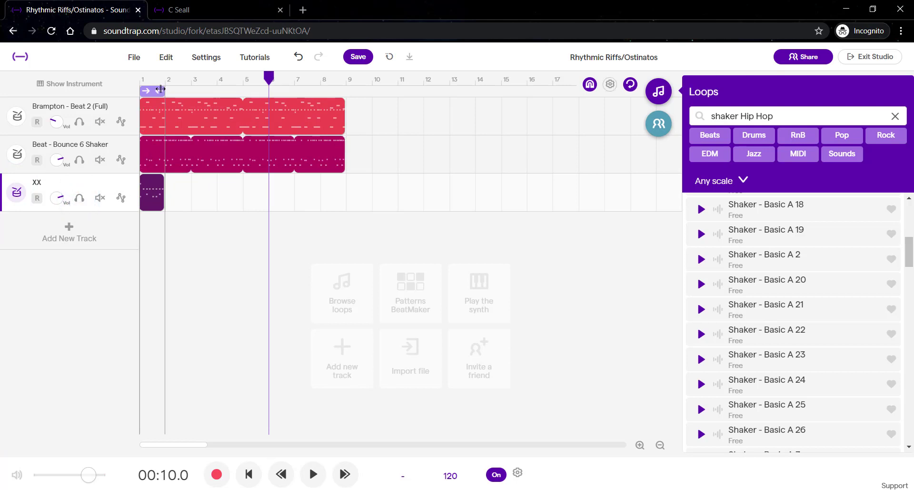
drag(161, 91, 337, 93)
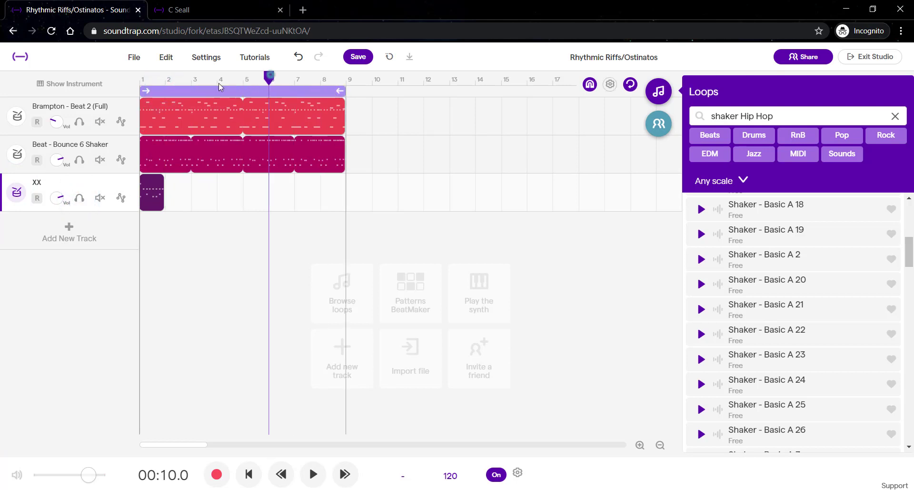
drag(270, 75, 110, 90)
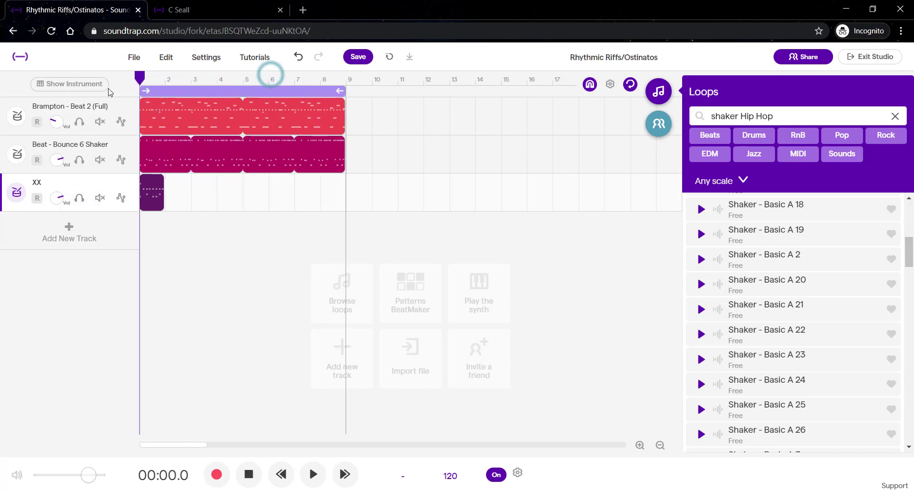
click(313, 472)
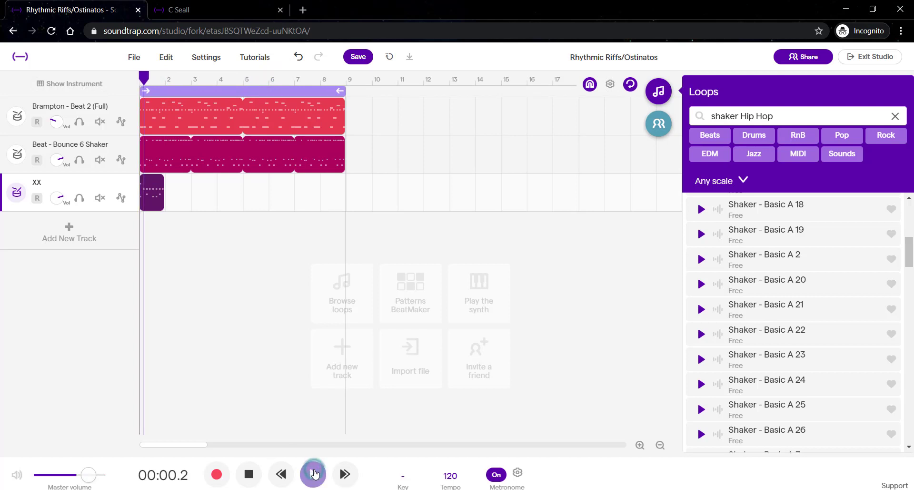
click(314, 473)
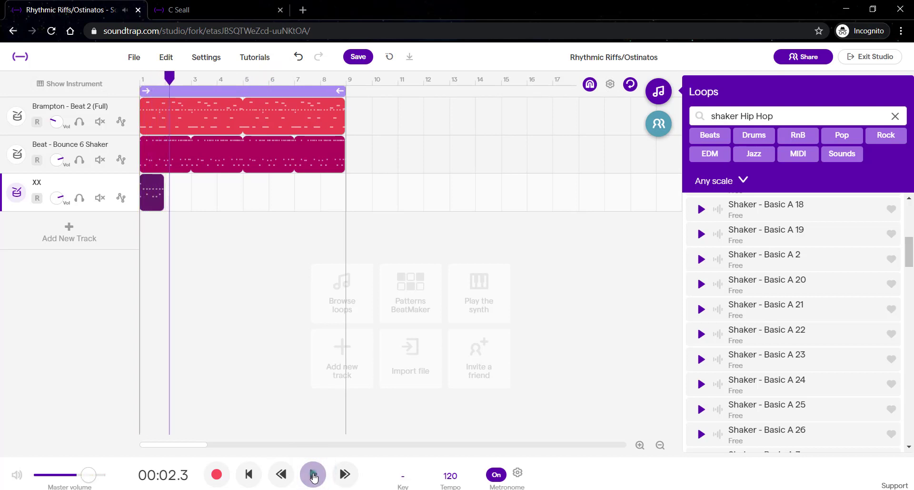
Loop the XX pattern clip to fill bars 1 through 8 and play the arrangement from the start
mouse_move(162, 179)
mouse_down()
mouse_move(180, 186)
mouse_move(168, 187)
mouse_up()
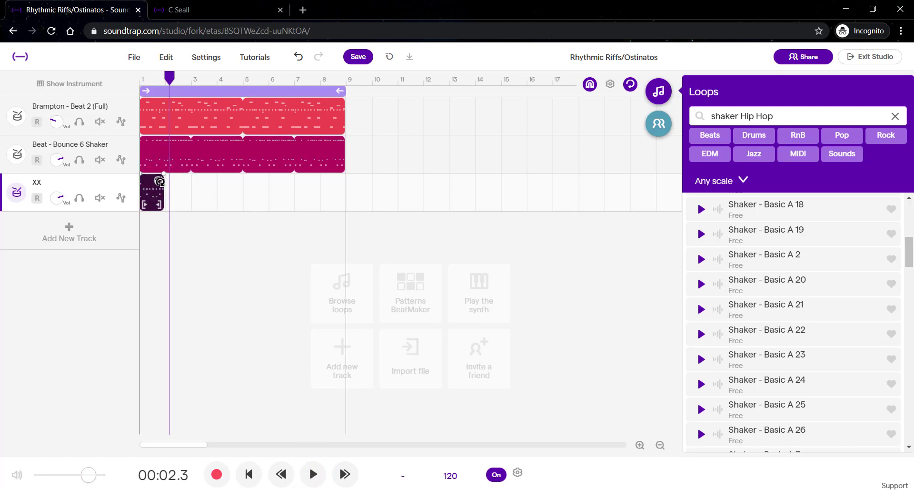
drag(176, 187, 346, 187)
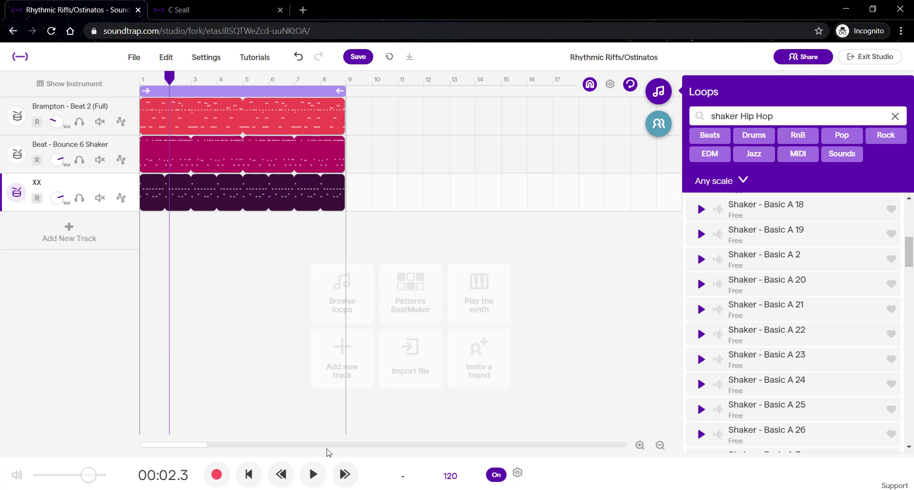
click(249, 474)
click(313, 474)
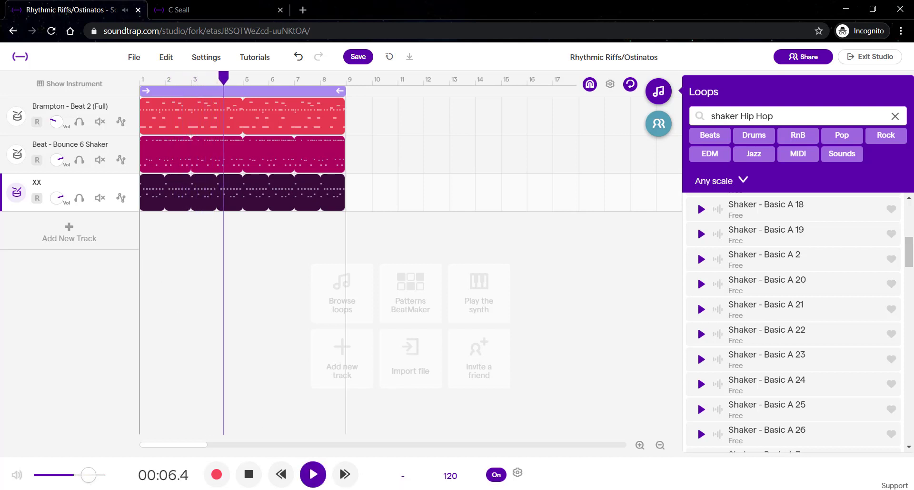
Adjust the XX track's volume while playing back the arrangement
mouse_move(336, 489)
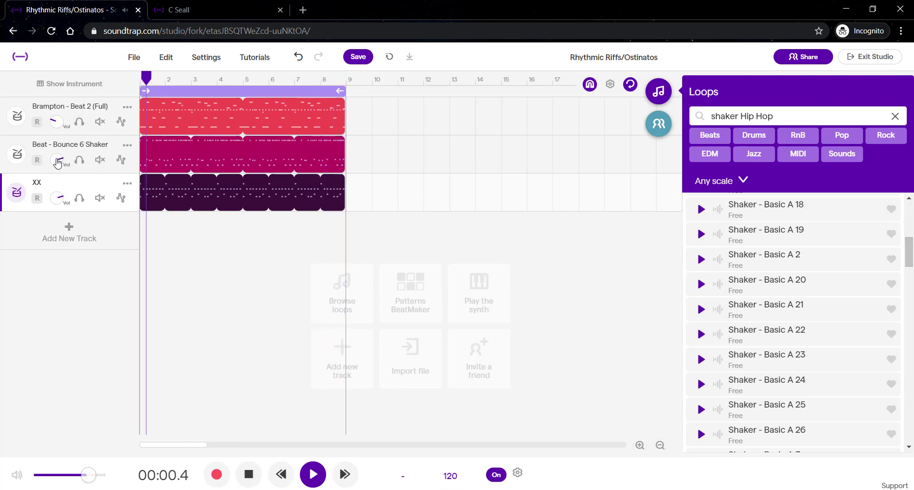
click(248, 473)
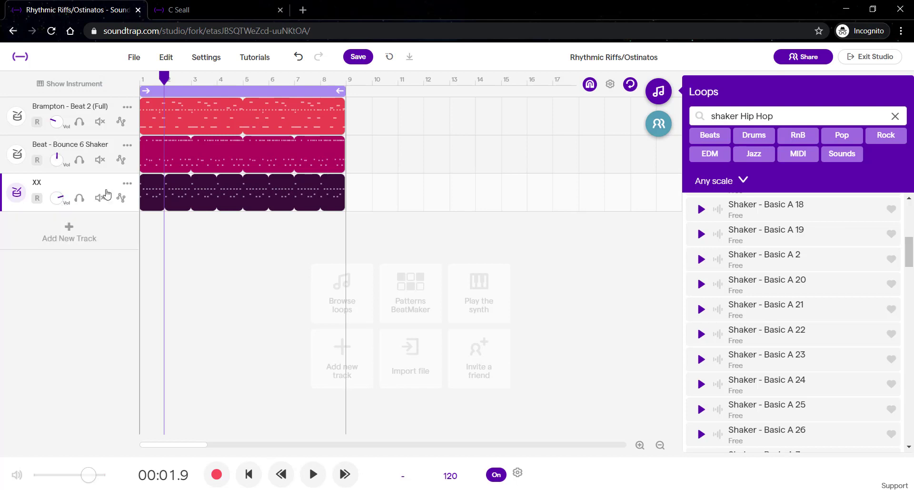
click(313, 474)
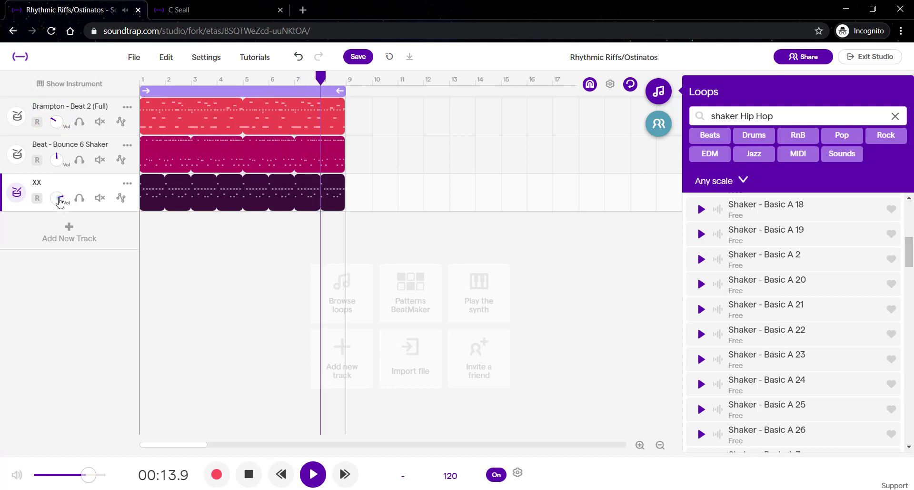
drag(58, 199, 60, 178)
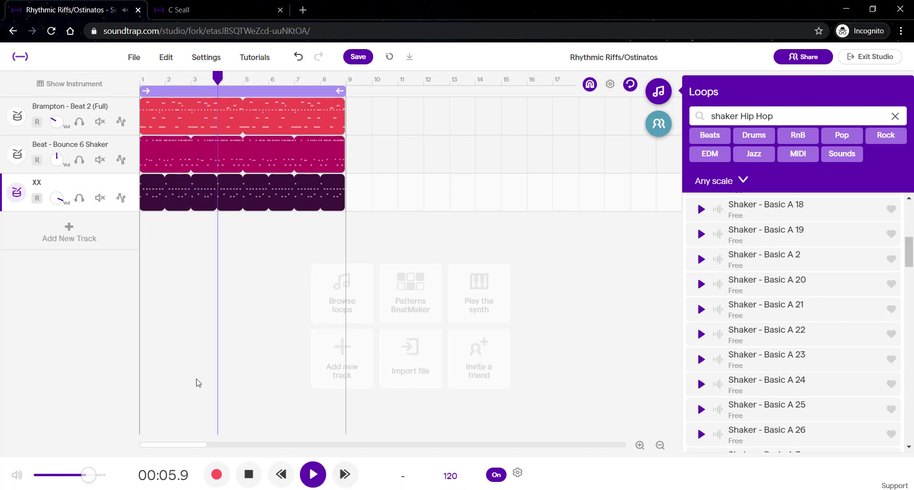
click(311, 475)
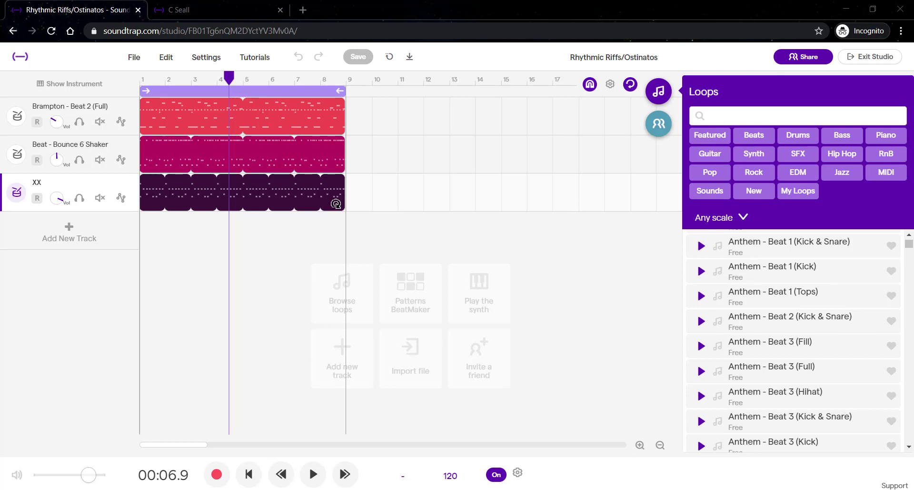
click(330, 197)
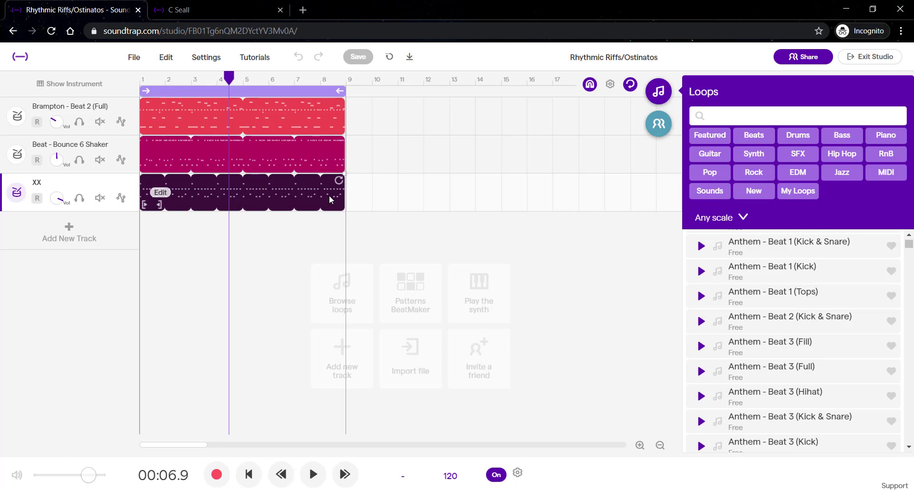
key(Delete)
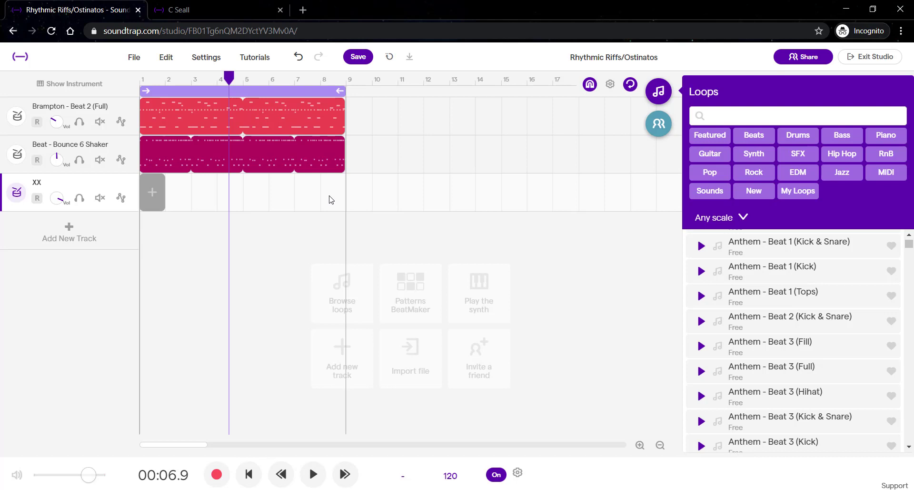
key(ctrl+z)
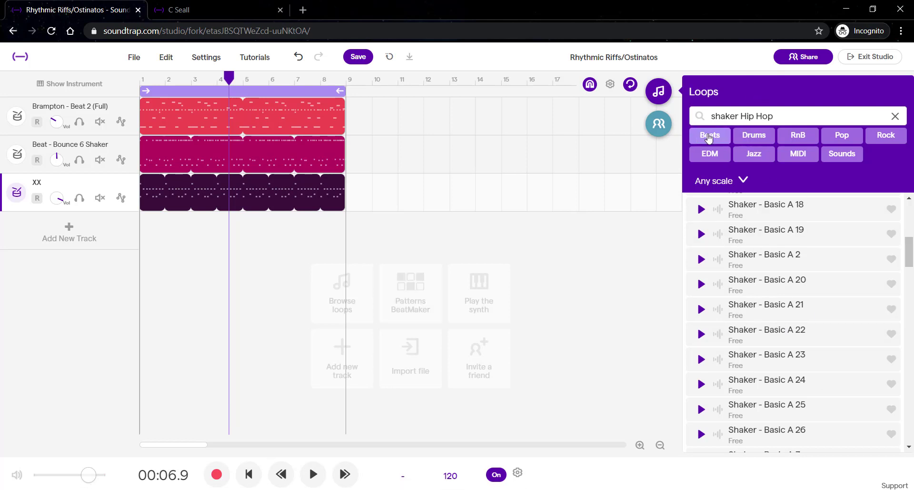
Clear the loop search field and save the project
click(895, 116)
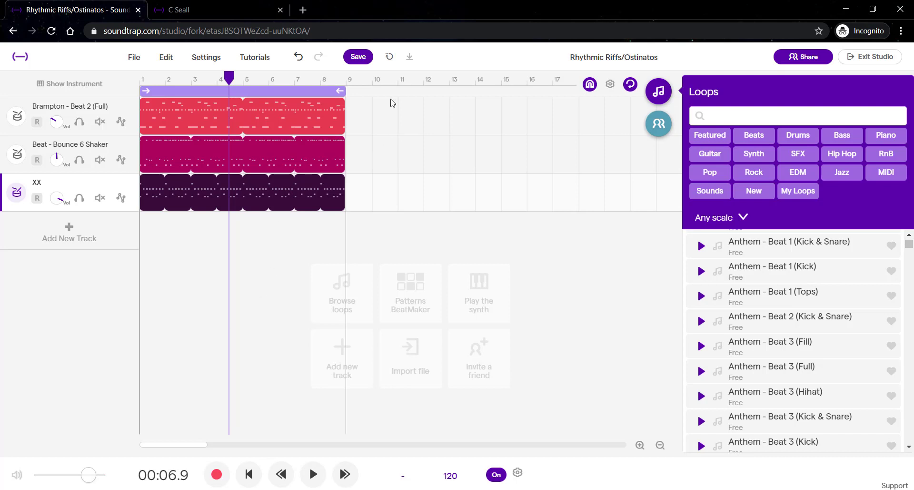
click(359, 57)
click(366, 61)
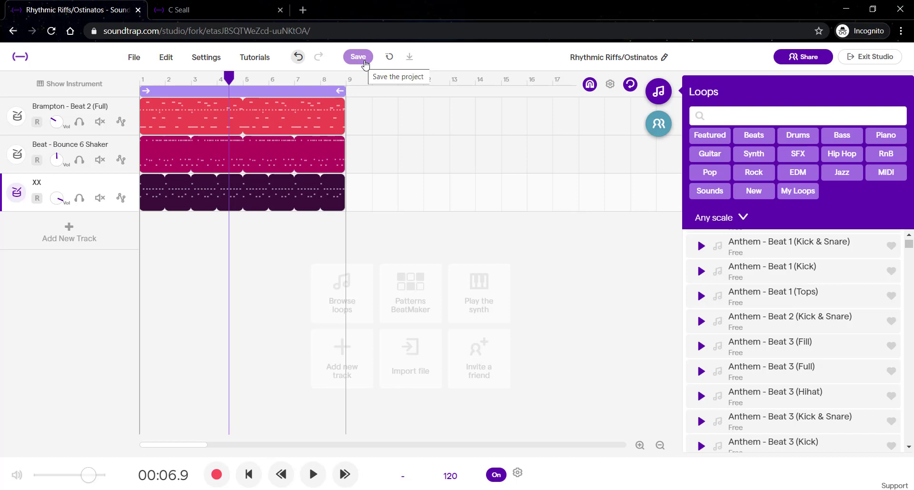
click(364, 61)
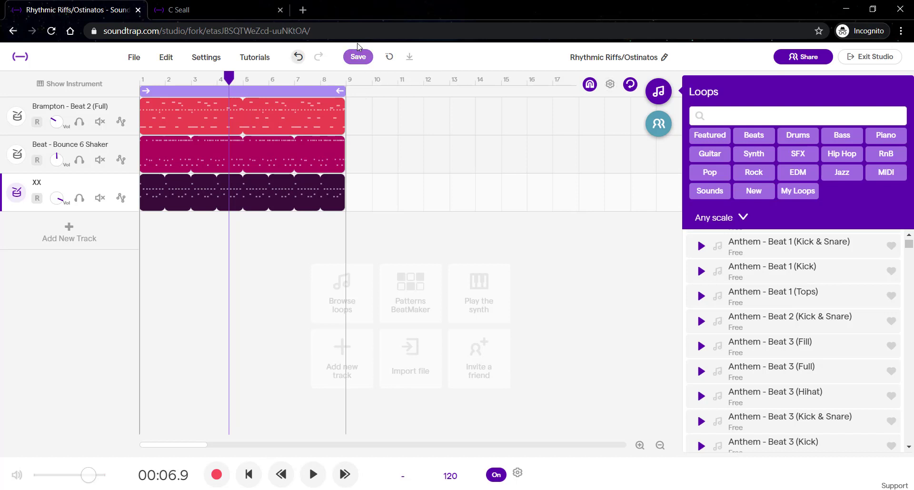